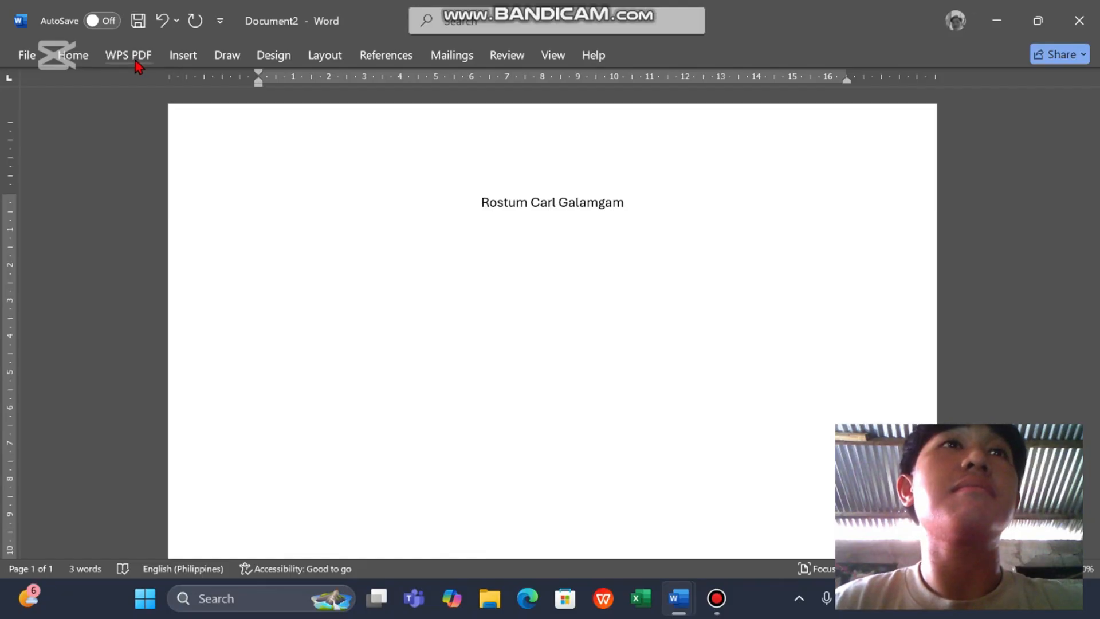
Try left, centered, right and justified alignment in turn on the name line
{"action": "left_click", "coordinate": [73, 55]}
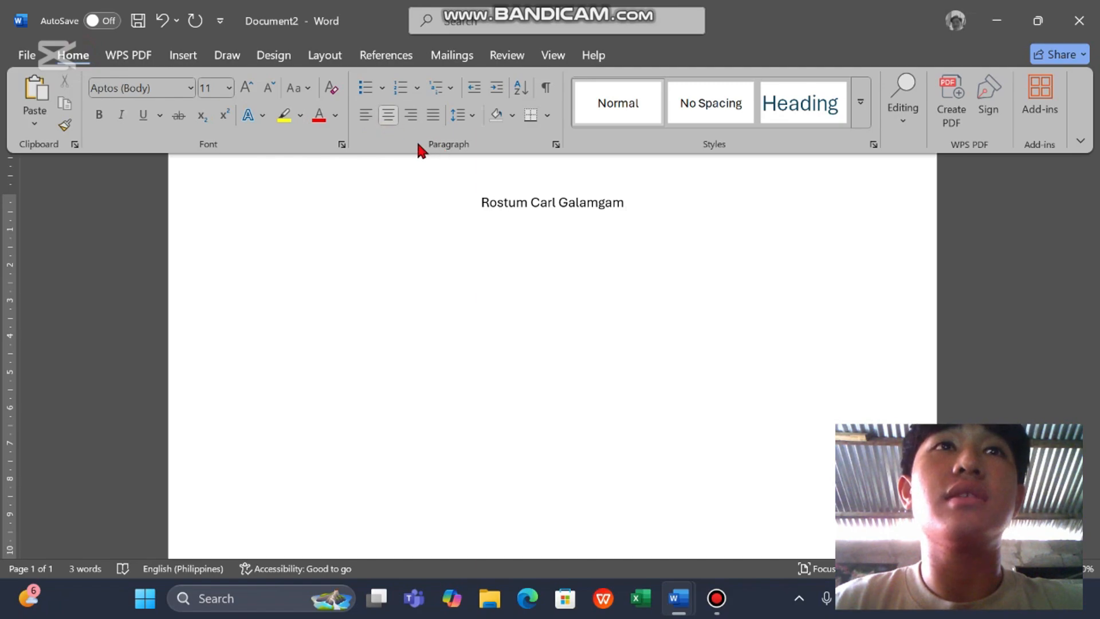
{"action": "left_click", "coordinate": [370, 112]}
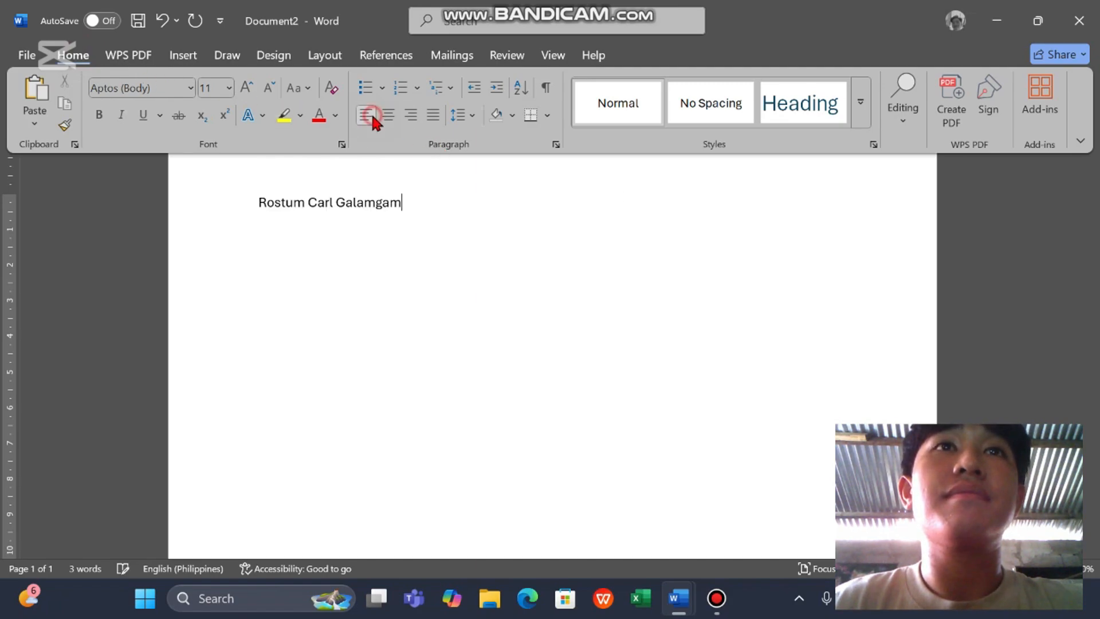
{"action": "left_click", "coordinate": [388, 114]}
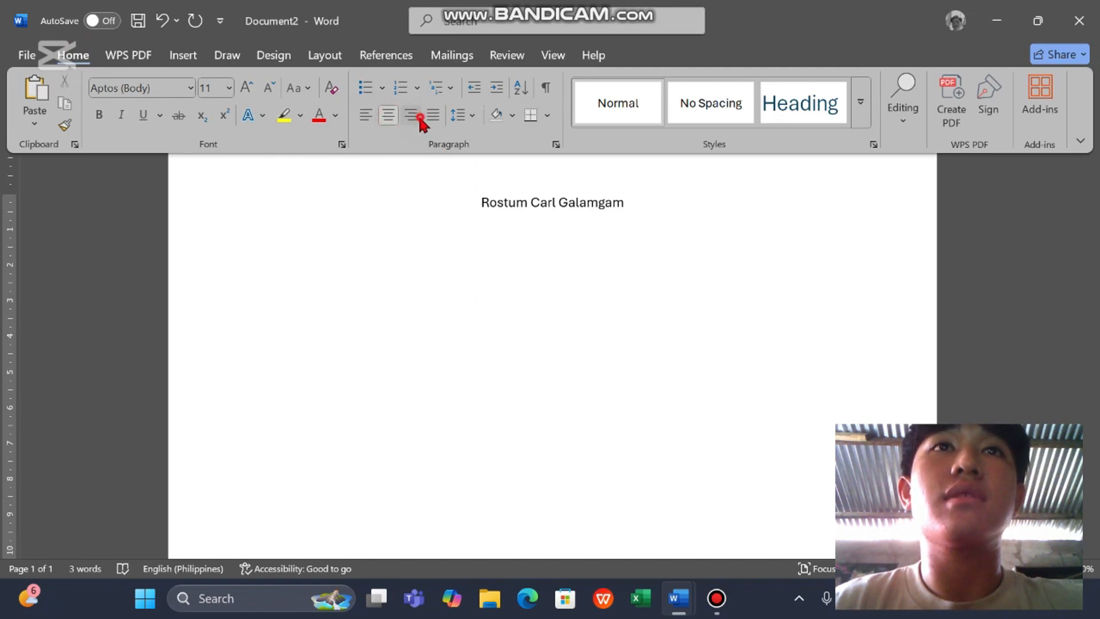
{"action": "left_click", "coordinate": [411, 115]}
{"action": "left_click", "coordinate": [429, 115]}
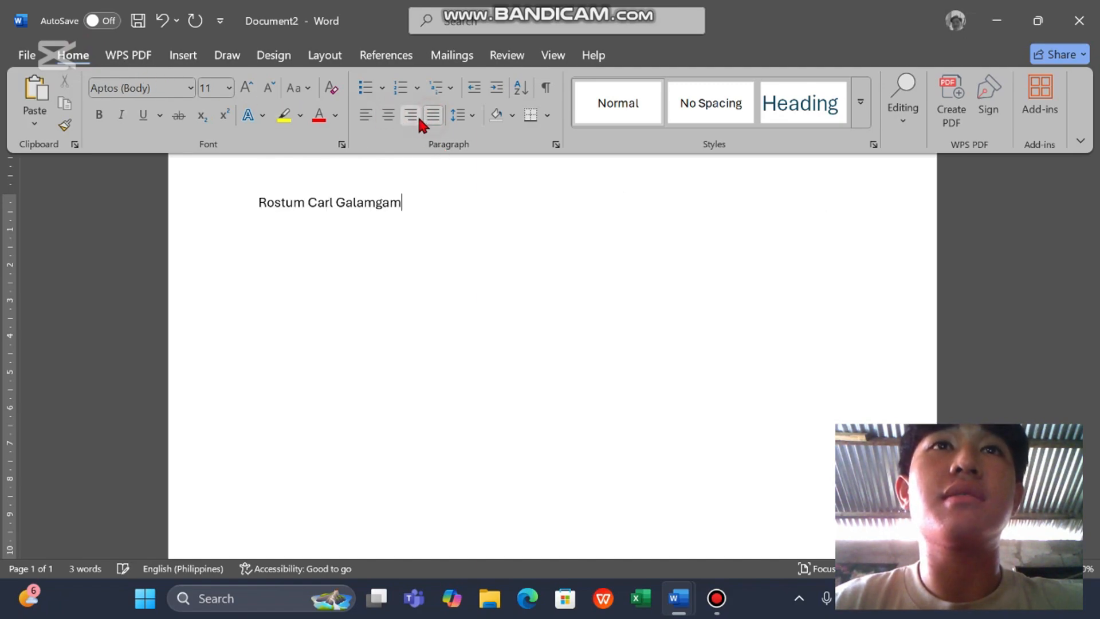
Try left, center and right alignment on the name line again and finish with it centered
{"action": "left_click", "coordinate": [364, 113]}
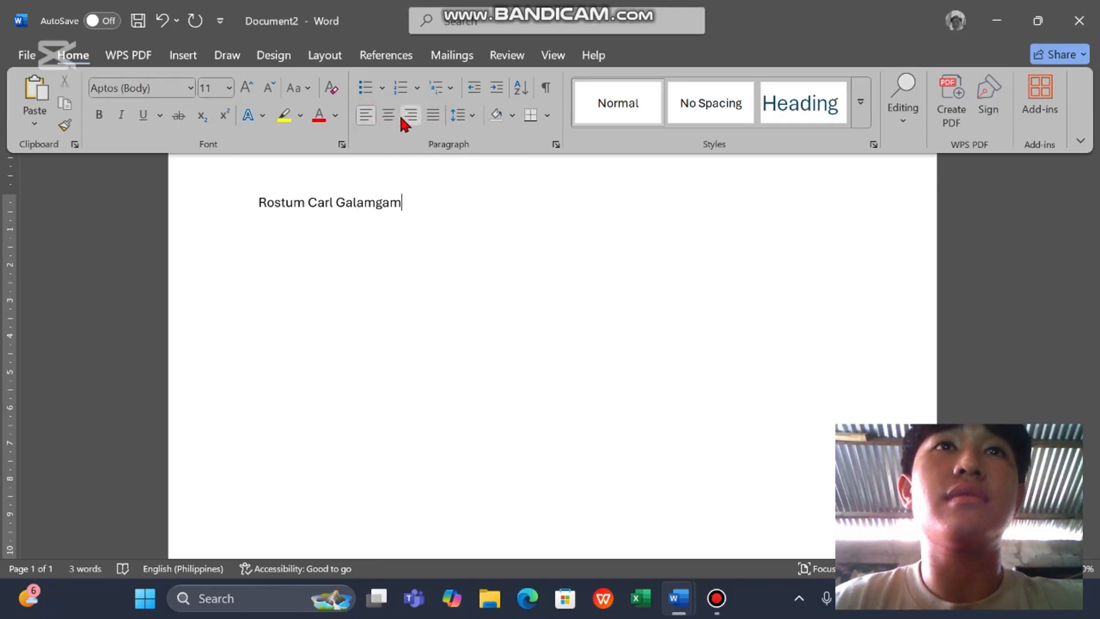
{"action": "left_click", "coordinate": [396, 112]}
{"action": "left_click", "coordinate": [411, 115]}
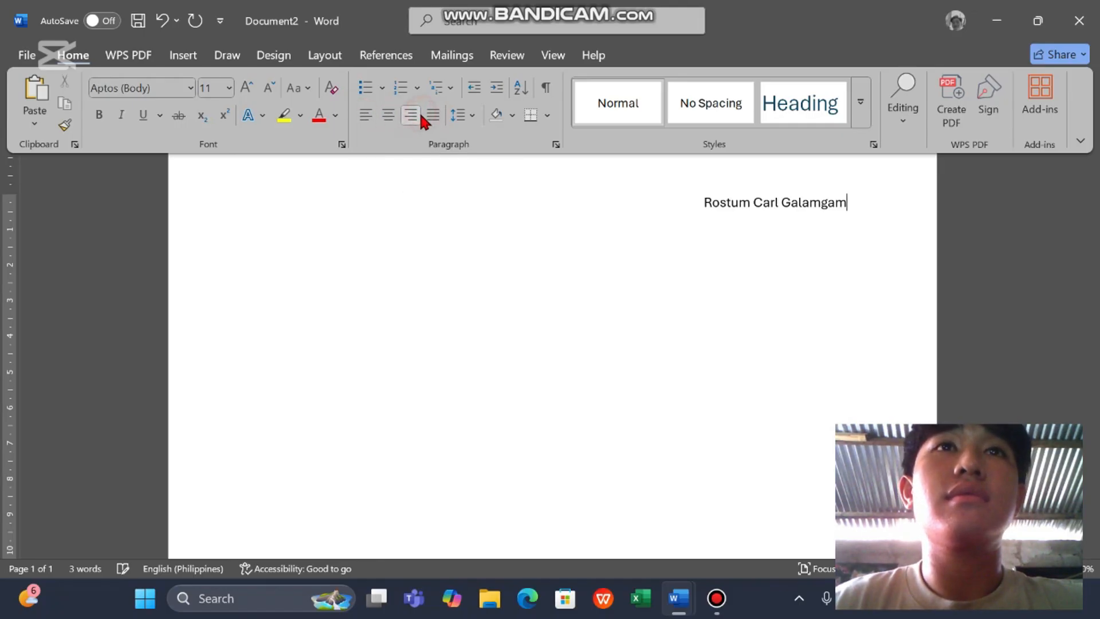
{"action": "left_click", "coordinate": [368, 113]}
{"action": "left_click", "coordinate": [390, 115]}
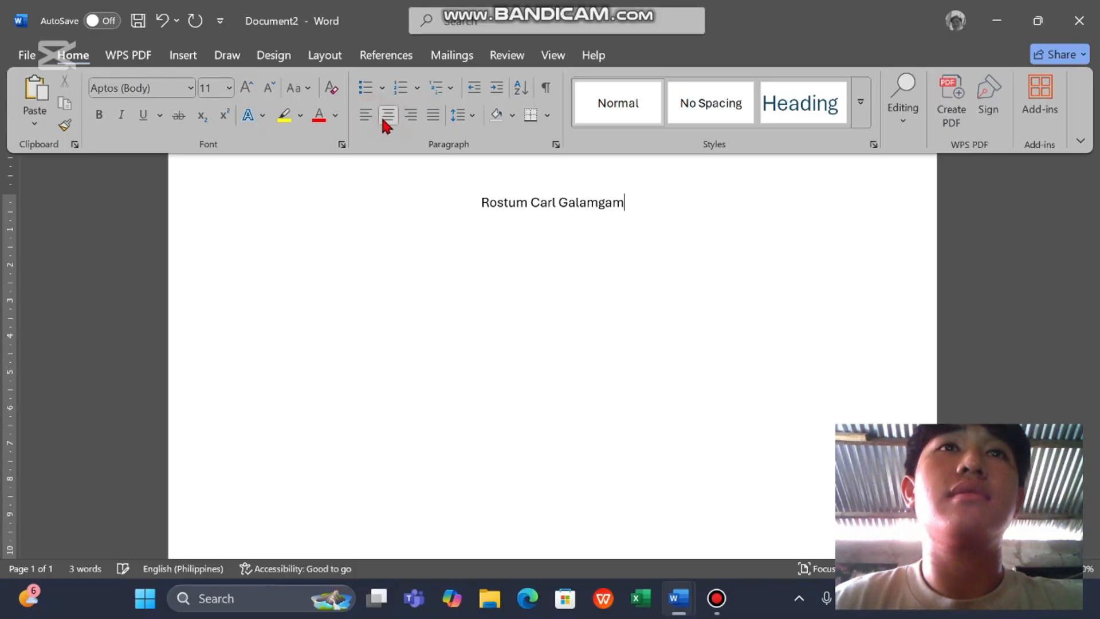
{"action": "double_click", "coordinate": [77, 55]}
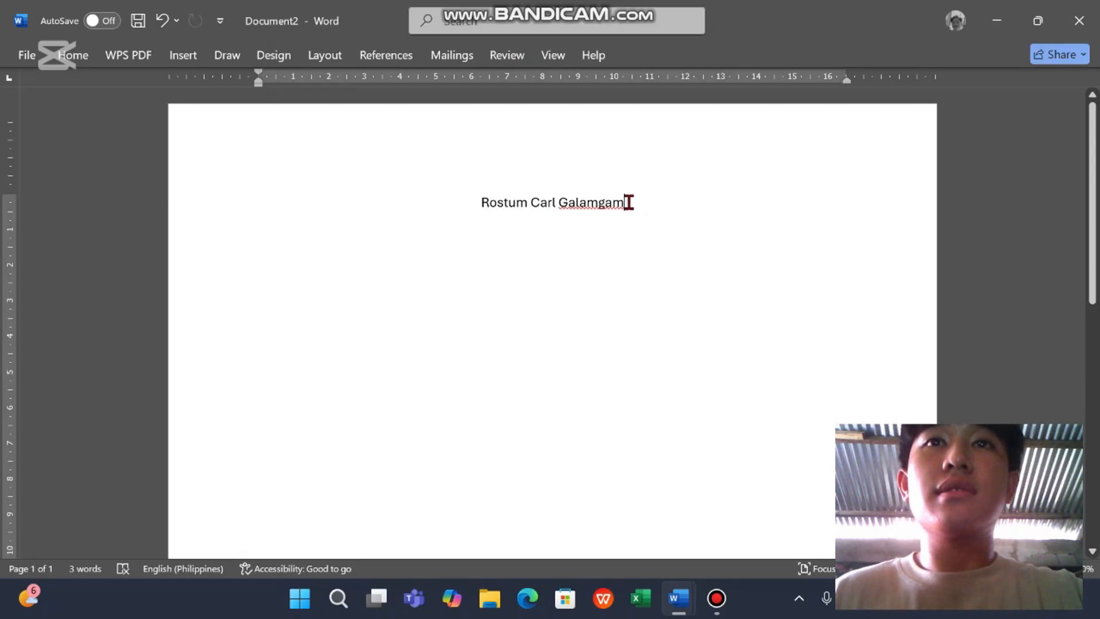
Apply bold to the surname in the name line and remove it again
{"action": "left_click_drag", "start_coordinate": [628, 202], "coordinate": [574, 212]}
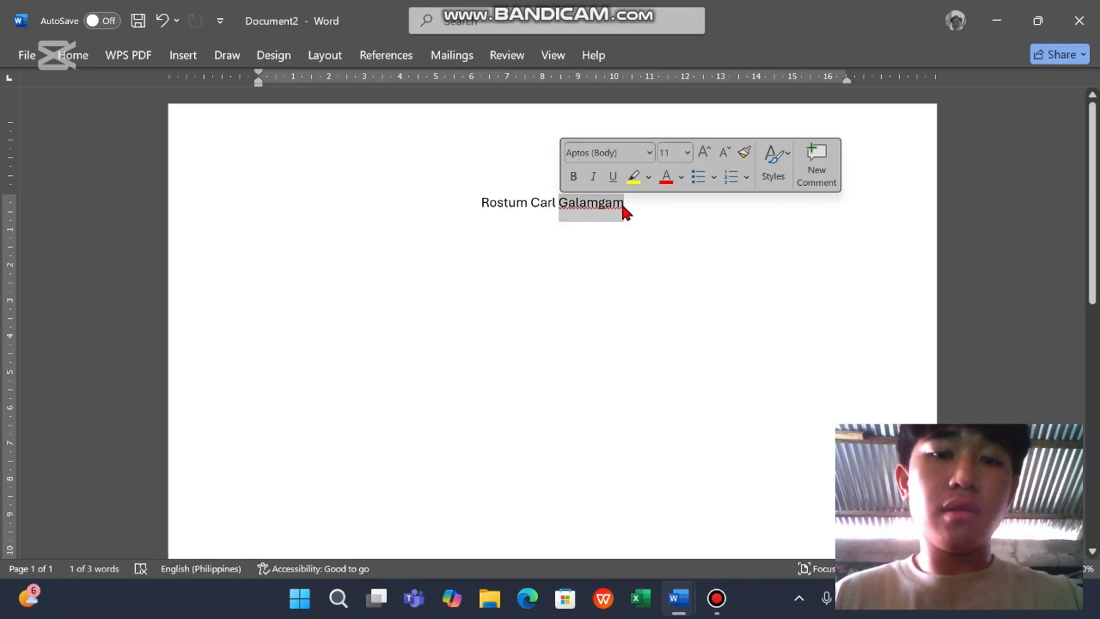
{"action": "key", "text": "ctrl+b"}
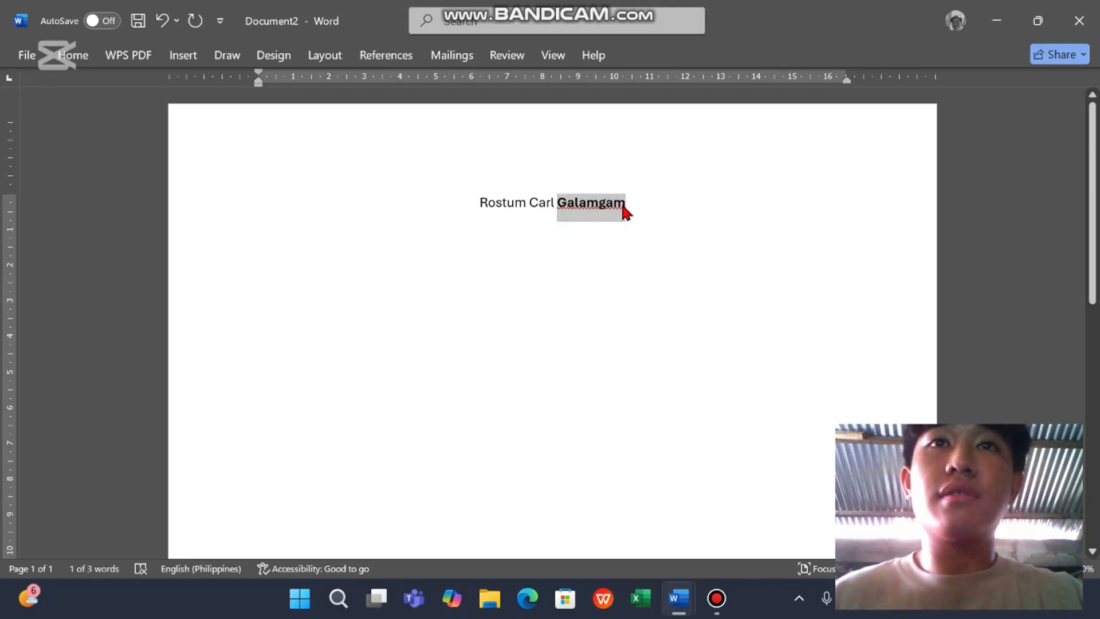
{"action": "key", "text": "ctrl+b"}
{"action": "key", "text": "ctrl+b"}
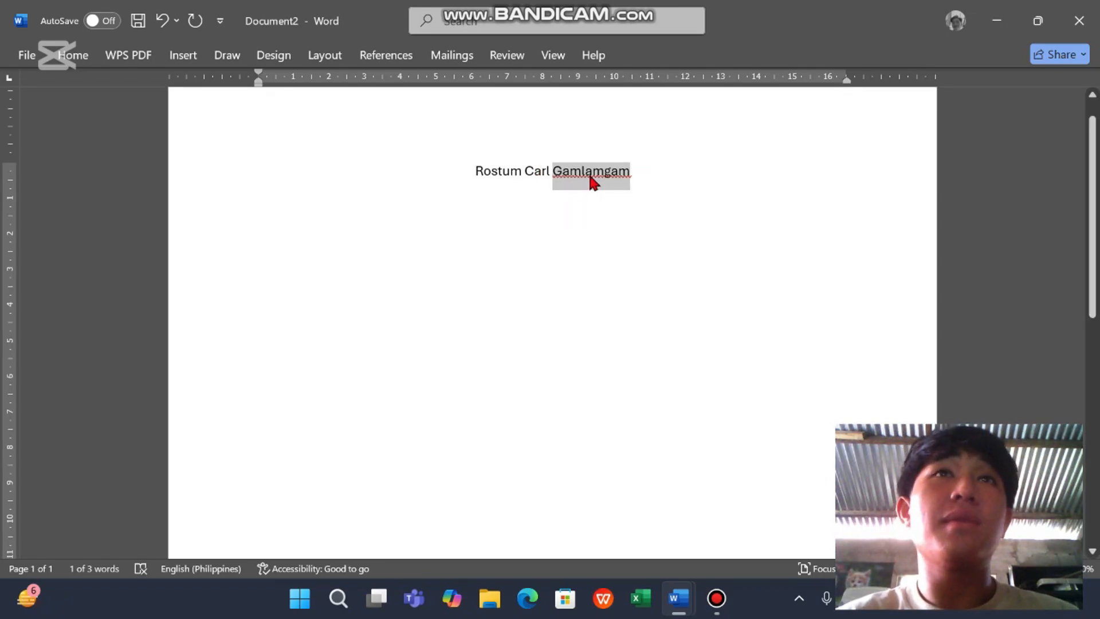
{"action": "left_click", "coordinate": [86, 56]}
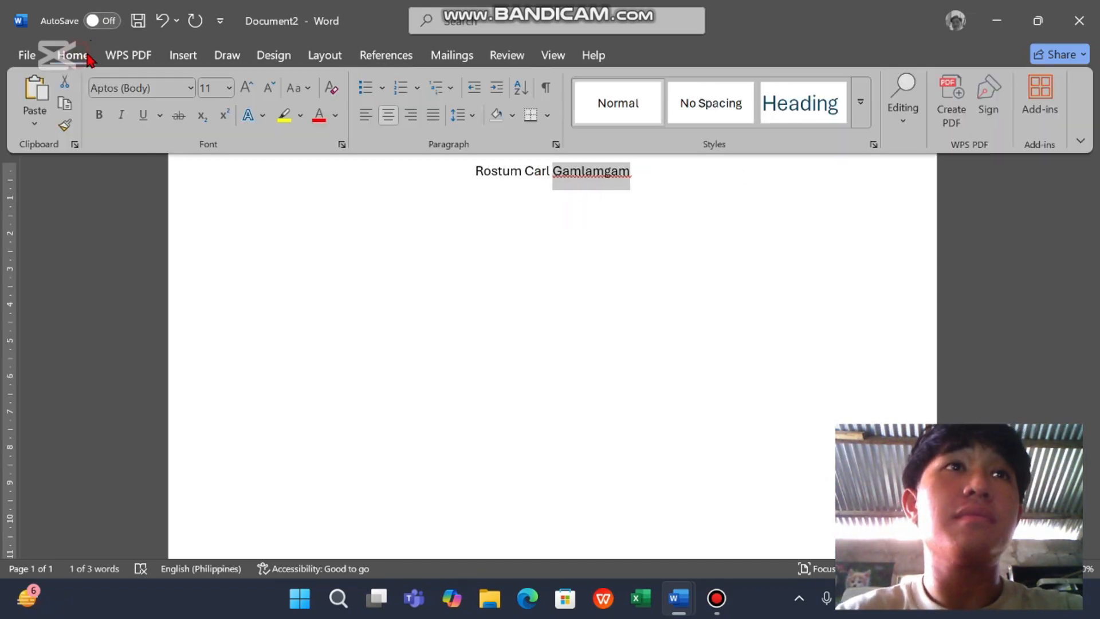
{"action": "left_click", "coordinate": [101, 116]}
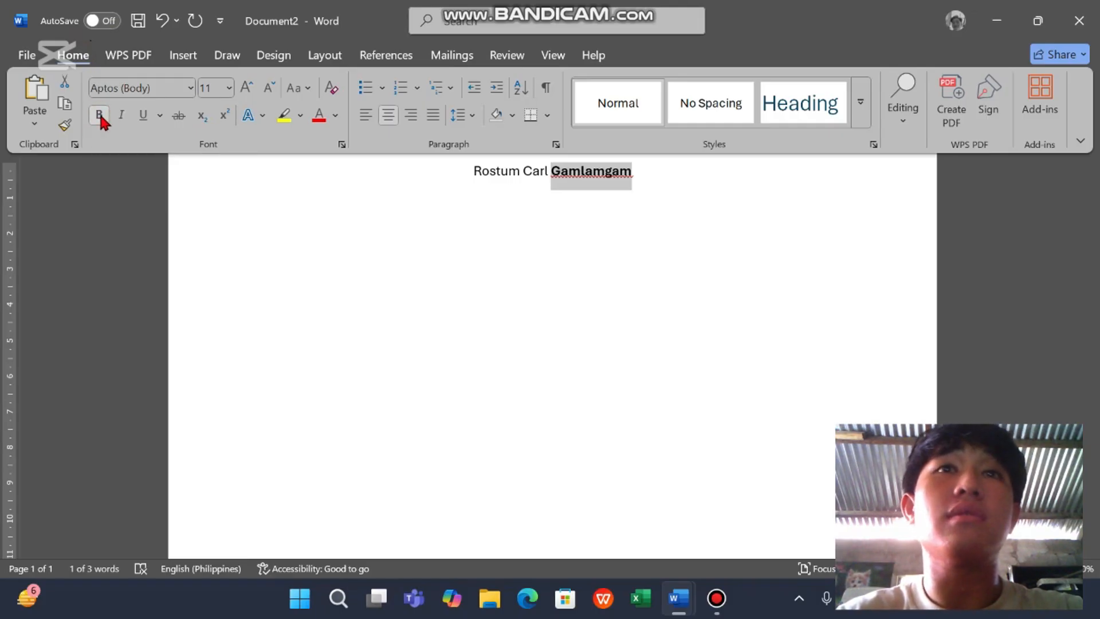
{"action": "left_click", "coordinate": [100, 115]}
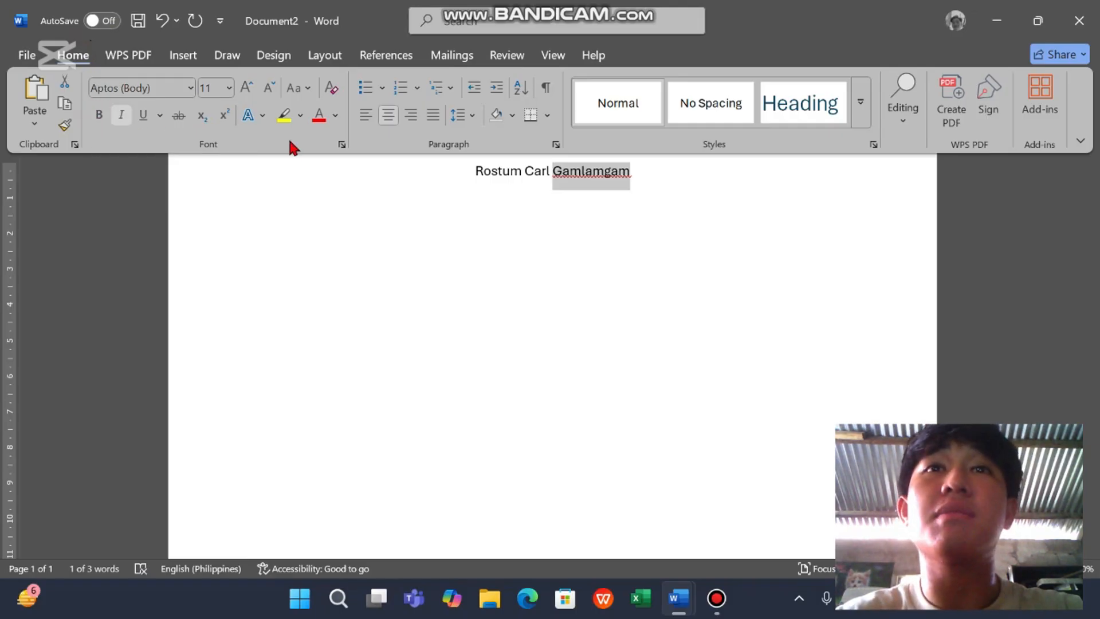
Apply underlining to the whole name line and remove it again
{"action": "left_click_drag", "start_coordinate": [476, 174], "coordinate": [635, 179]}
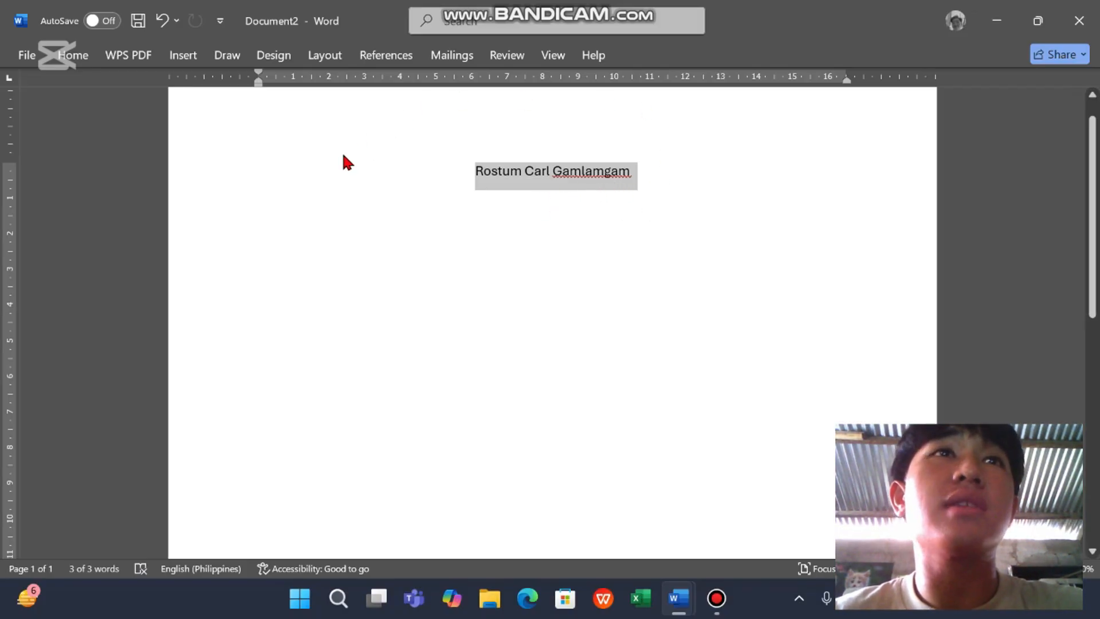
{"action": "left_click", "coordinate": [68, 57]}
{"action": "left_click", "coordinate": [144, 117]}
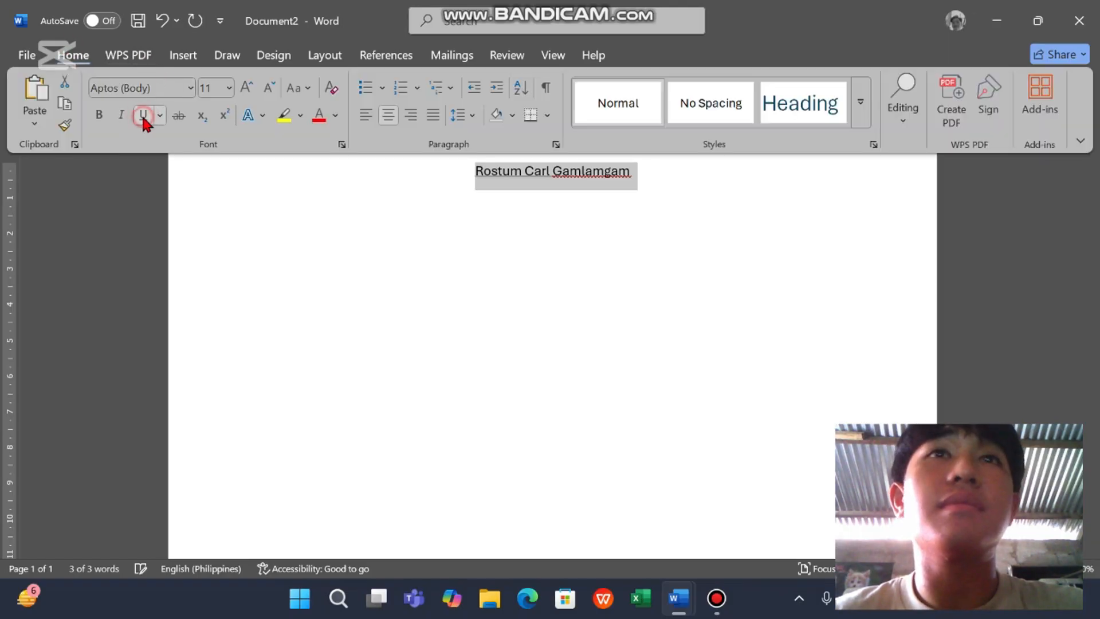
{"action": "left_click", "coordinate": [143, 118]}
{"action": "left_click", "coordinate": [143, 116]}
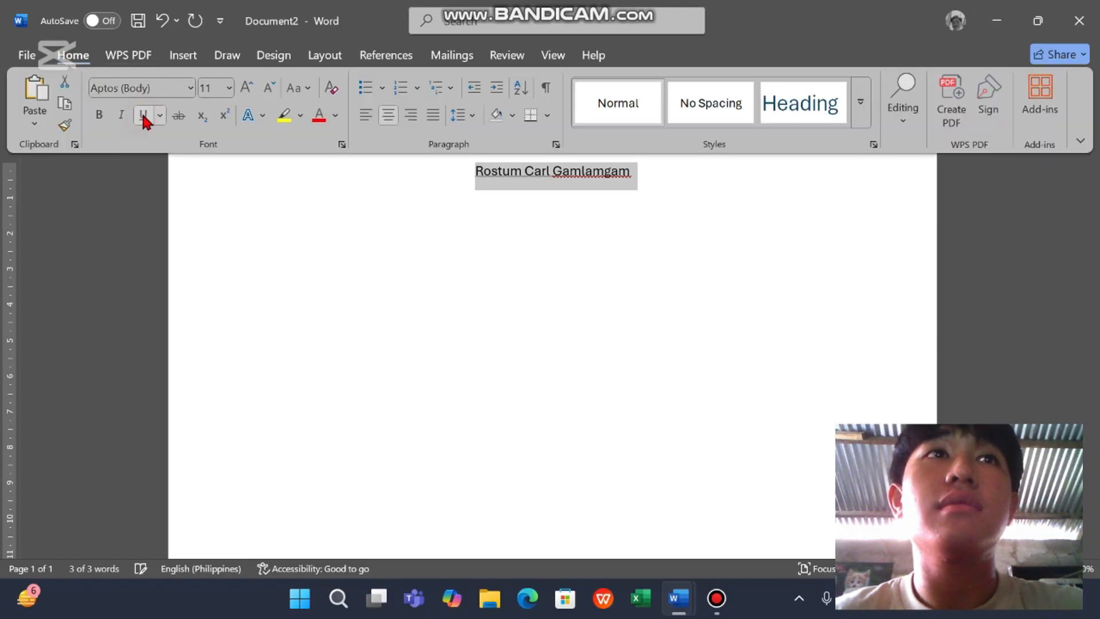
{"action": "left_click", "coordinate": [143, 117]}
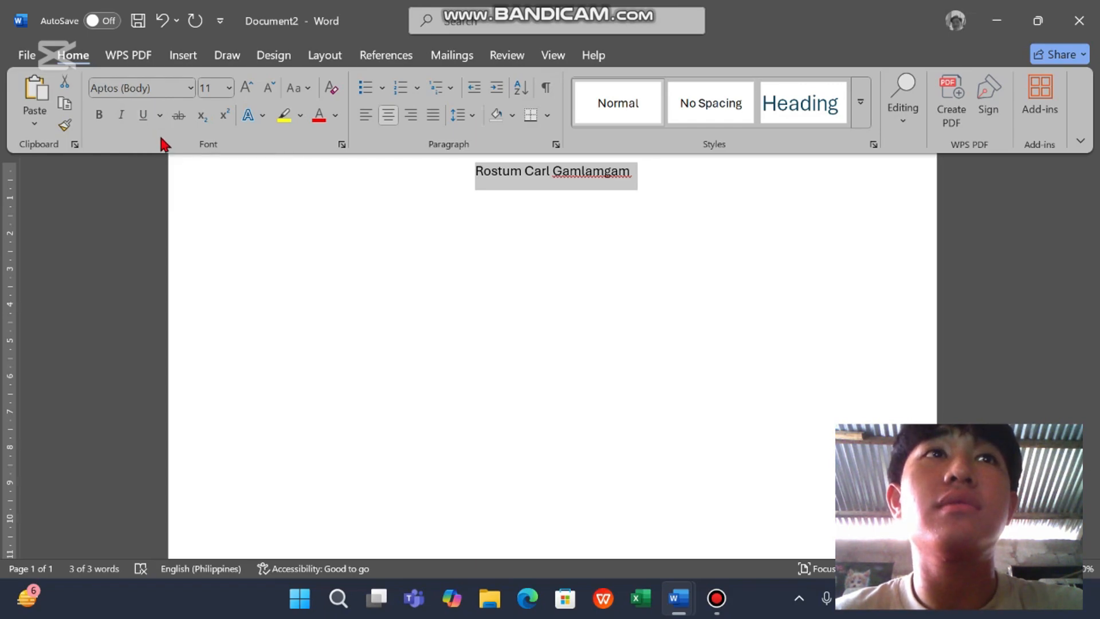
{"action": "key", "text": "ctrl+F1"}
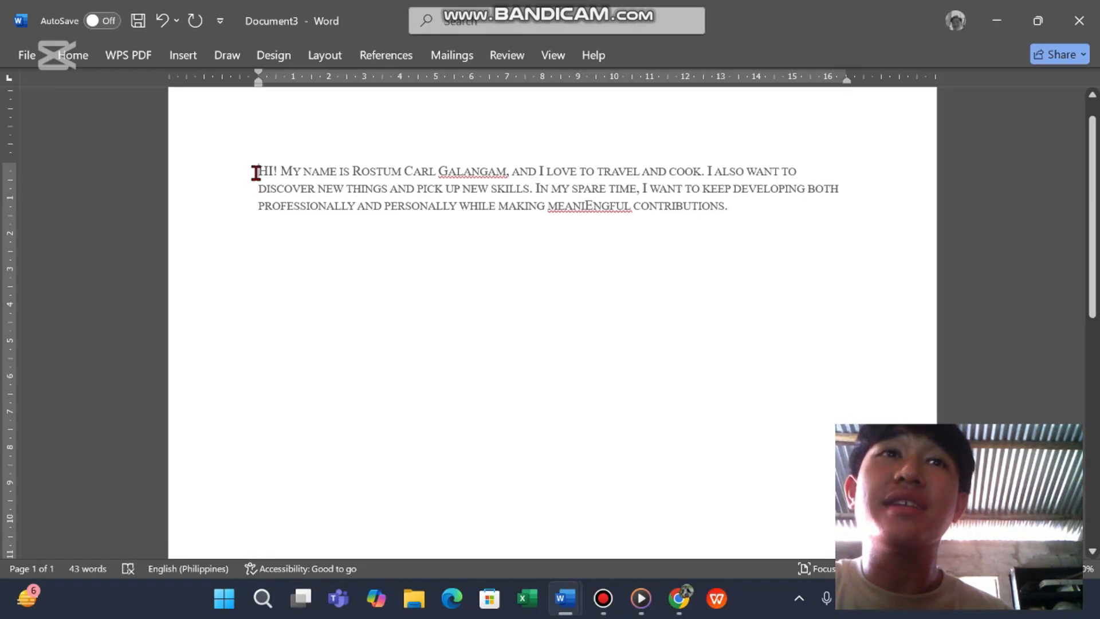
Select the whole introduction paragraph in Document3 and copy it
{"action": "key", "text": "ctrl+a"}
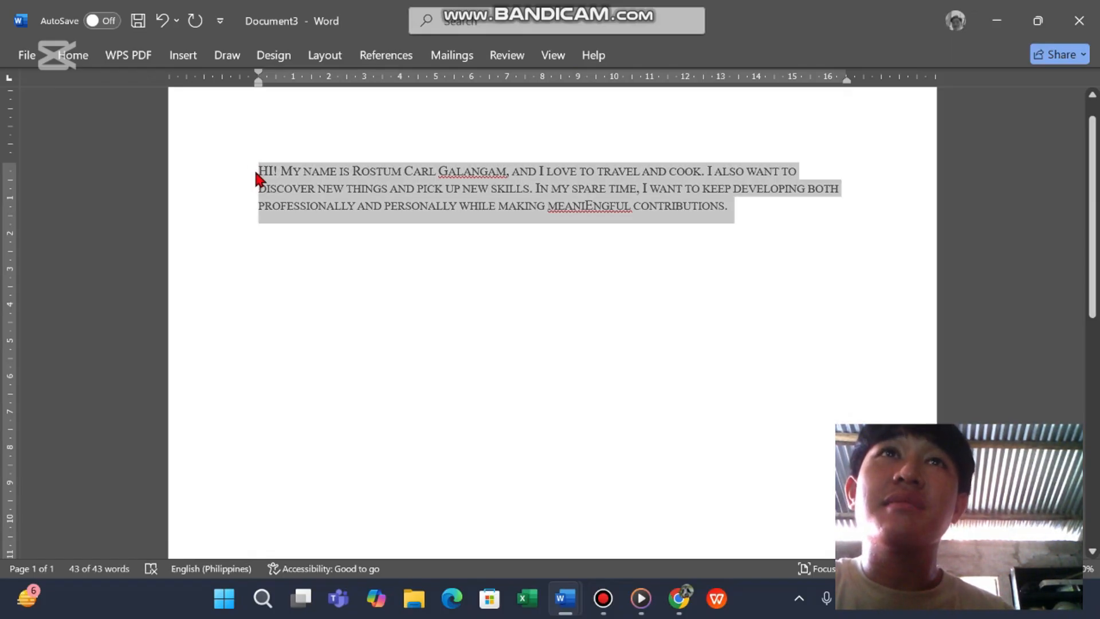
{"action": "left_click", "coordinate": [258, 174]}
{"action": "left_click_drag", "start_coordinate": [258, 171], "coordinate": [751, 204]}
{"action": "key", "text": "ctrl+c"}
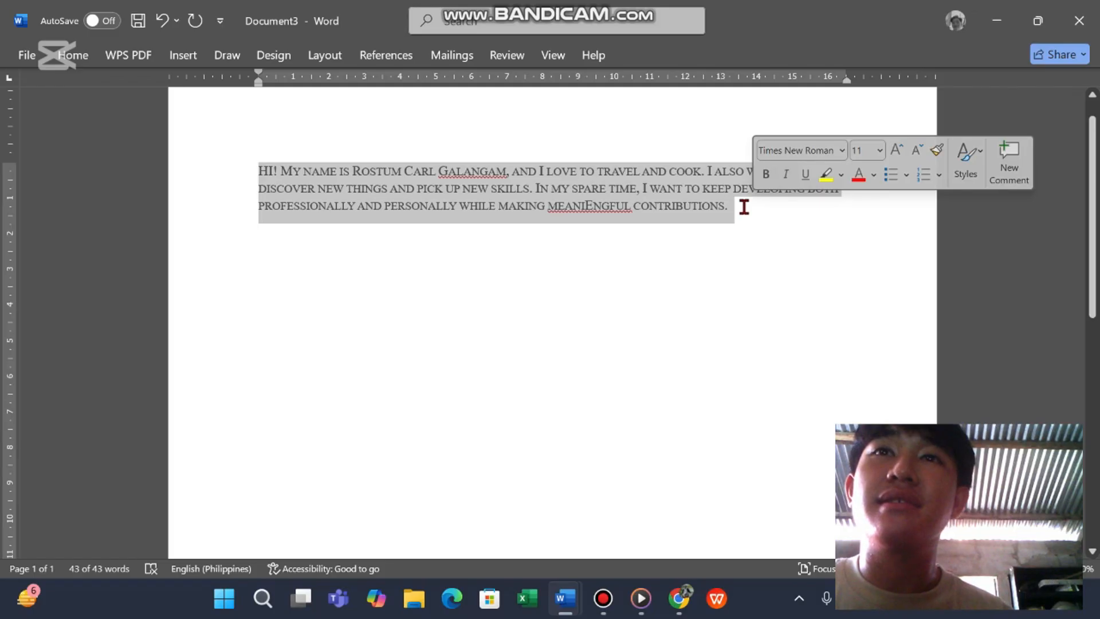
{"action": "left_click", "coordinate": [743, 207]}
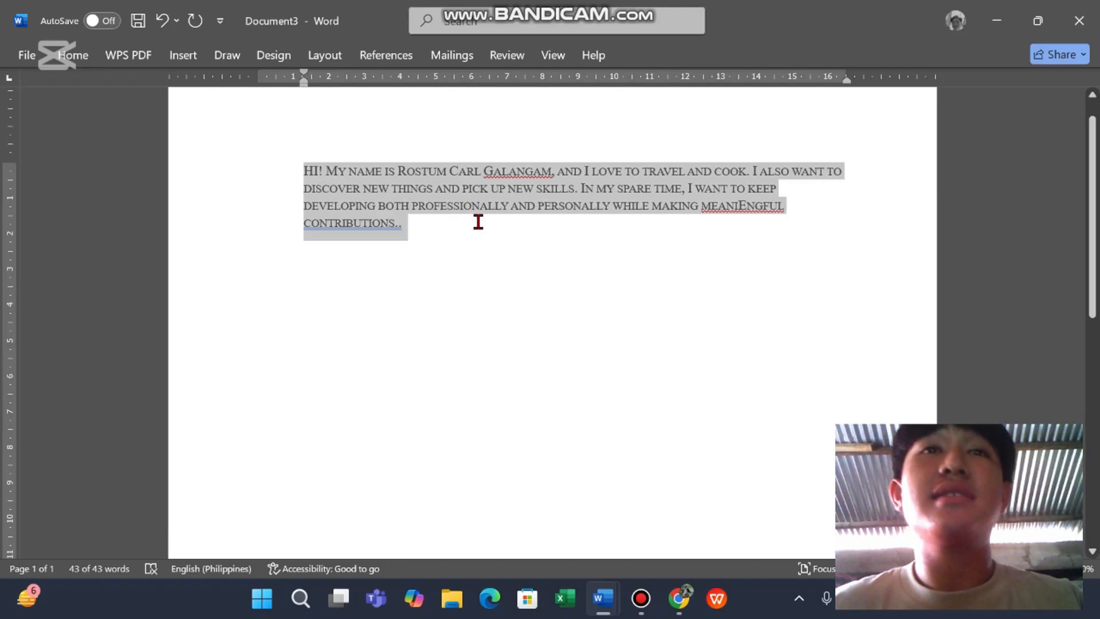
Paste a duplicate of the introduction paragraph on a new line below the original, keeping the default paste format
{"action": "left_click", "coordinate": [478, 222]}
{"action": "key", "text": "Return"}
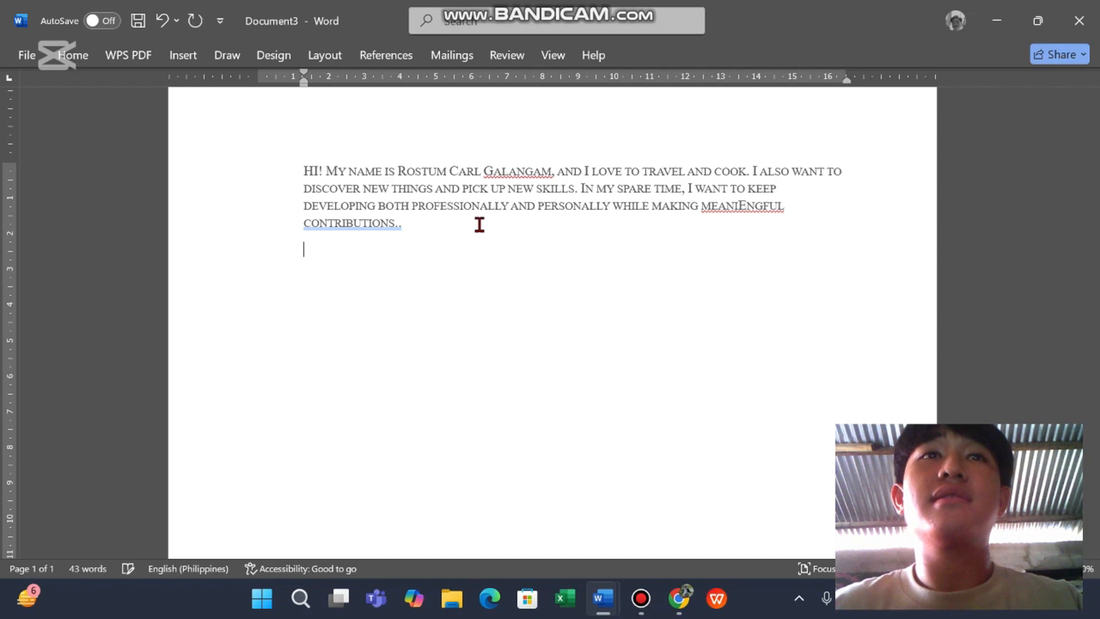
{"action": "key", "text": "ctrl+v"}
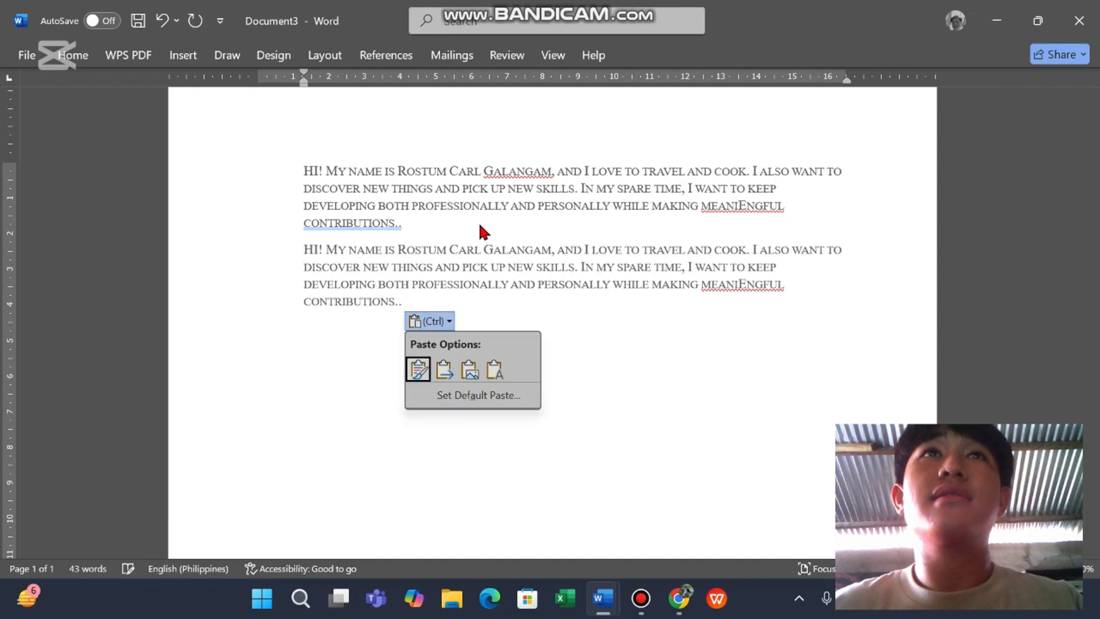
{"action": "key", "text": "Escape"}
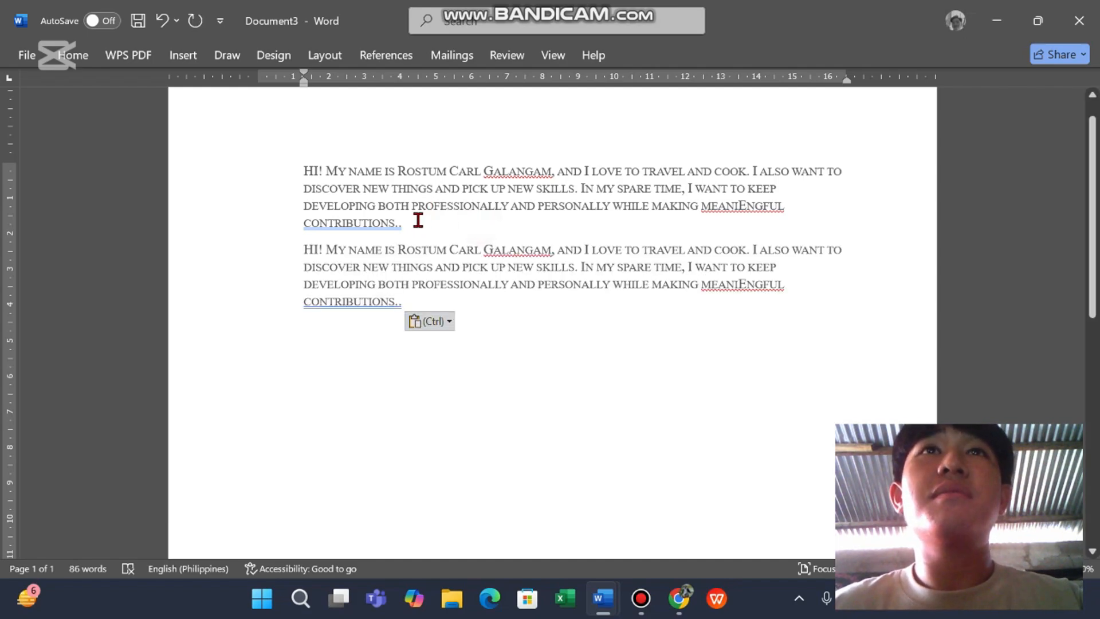
Copy the first introduction paragraph and paste it on a new line beneath the duplicate
{"action": "left_click_drag", "start_coordinate": [418, 217], "coordinate": [310, 162]}
{"action": "right_click", "coordinate": [351, 183]}
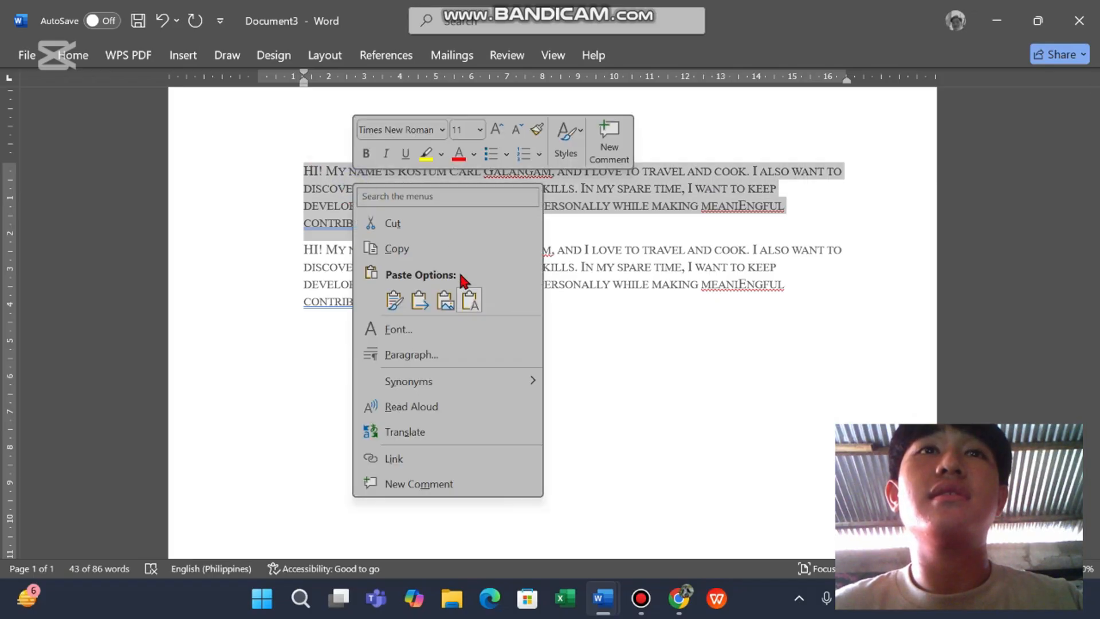
{"action": "left_click", "coordinate": [447, 245]}
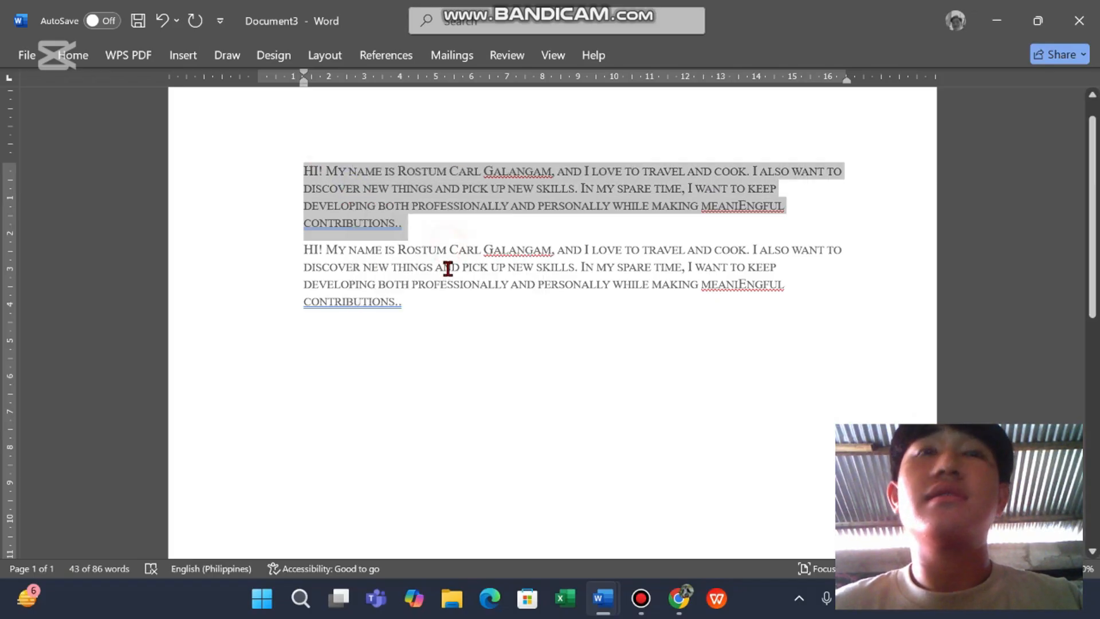
{"action": "left_click", "coordinate": [431, 311]}
{"action": "key", "text": "Return"}
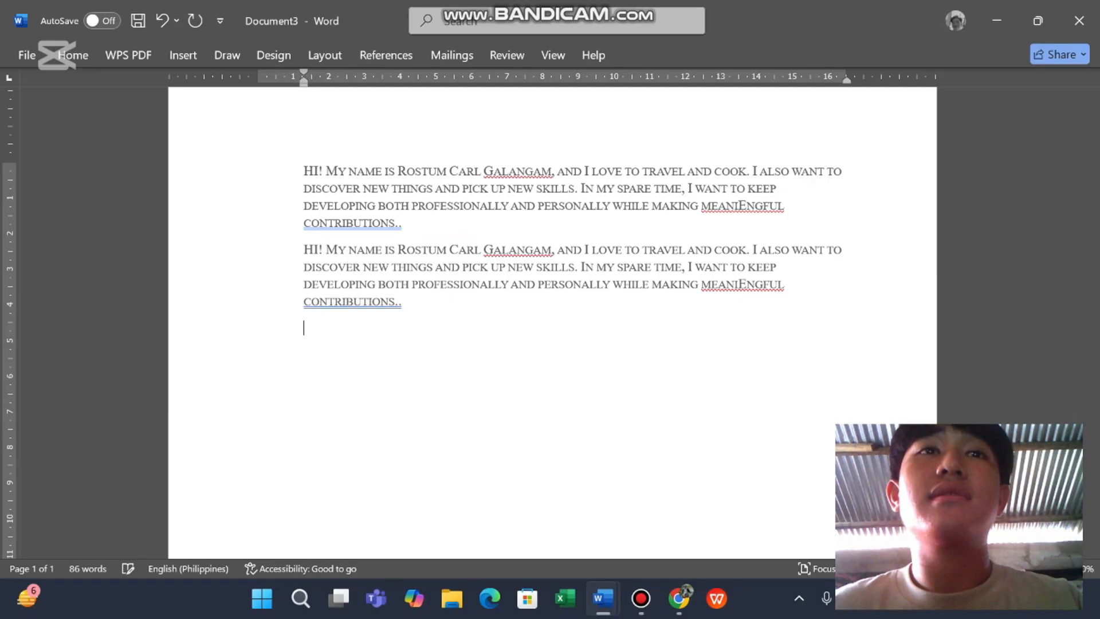
{"action": "type", "text": "V"}
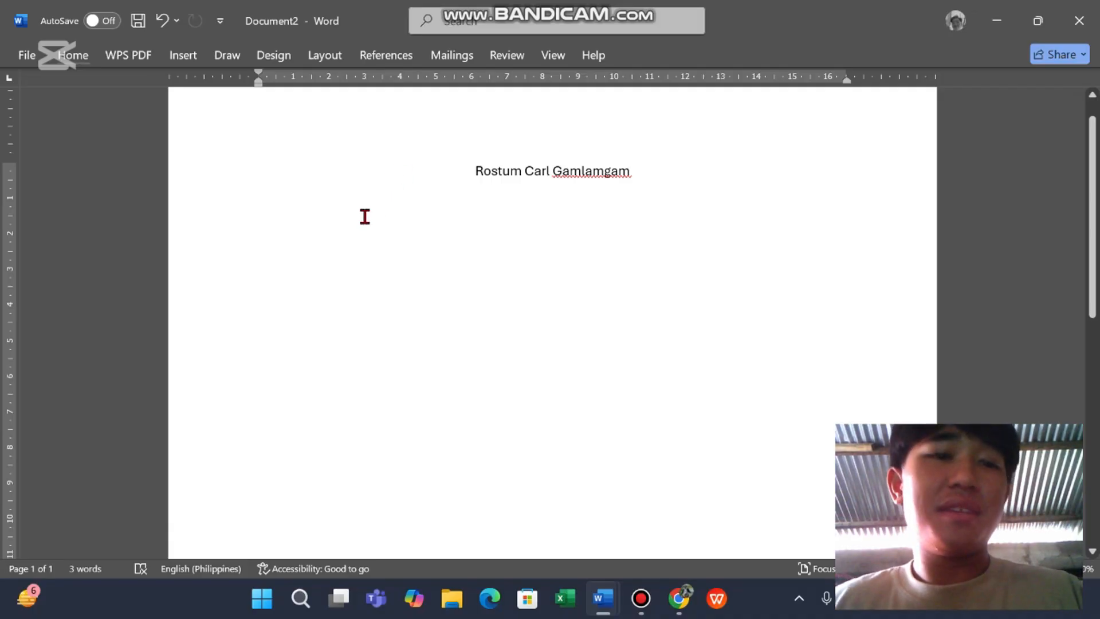
Paste the copied introduction paragraph below the centered name line in Document2, keeping the default paste format
{"action": "key", "text": "ctrl+v"}
{"action": "key", "text": "ctrl"}
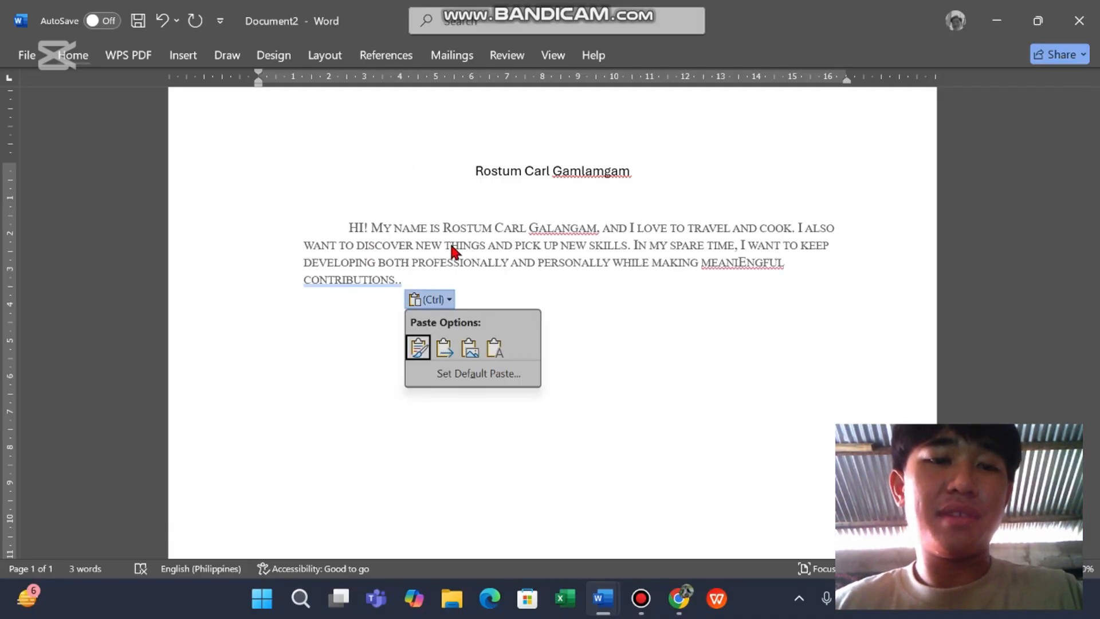
{"action": "key", "text": "Escape"}
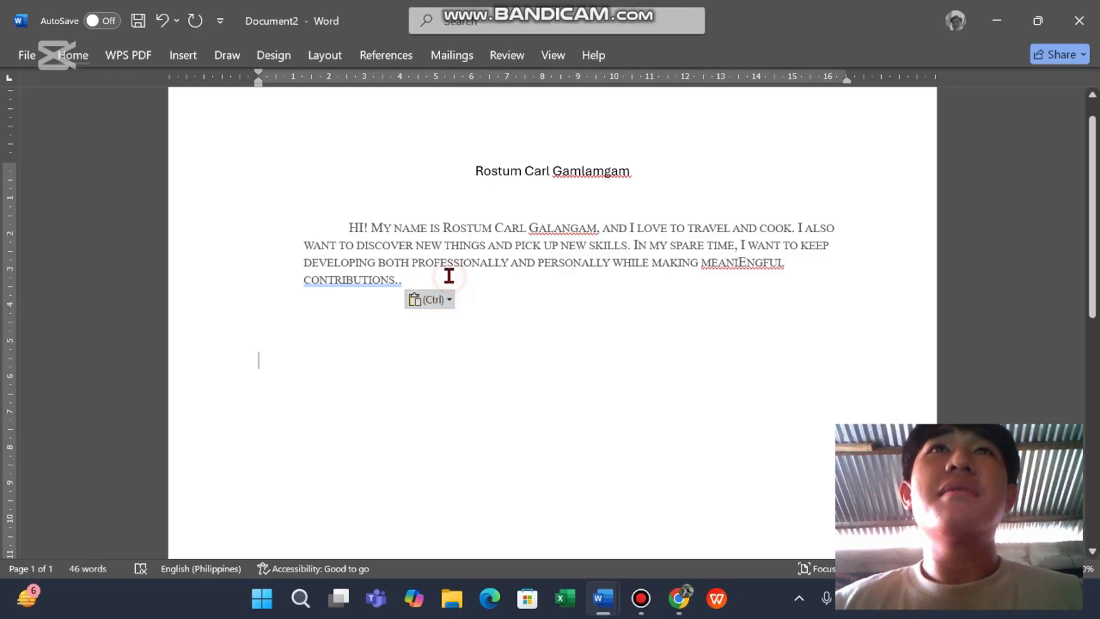
Try to paste the copied paragraph with source formatting on the empty line below the introduction
{"action": "left_click", "coordinate": [418, 280]}
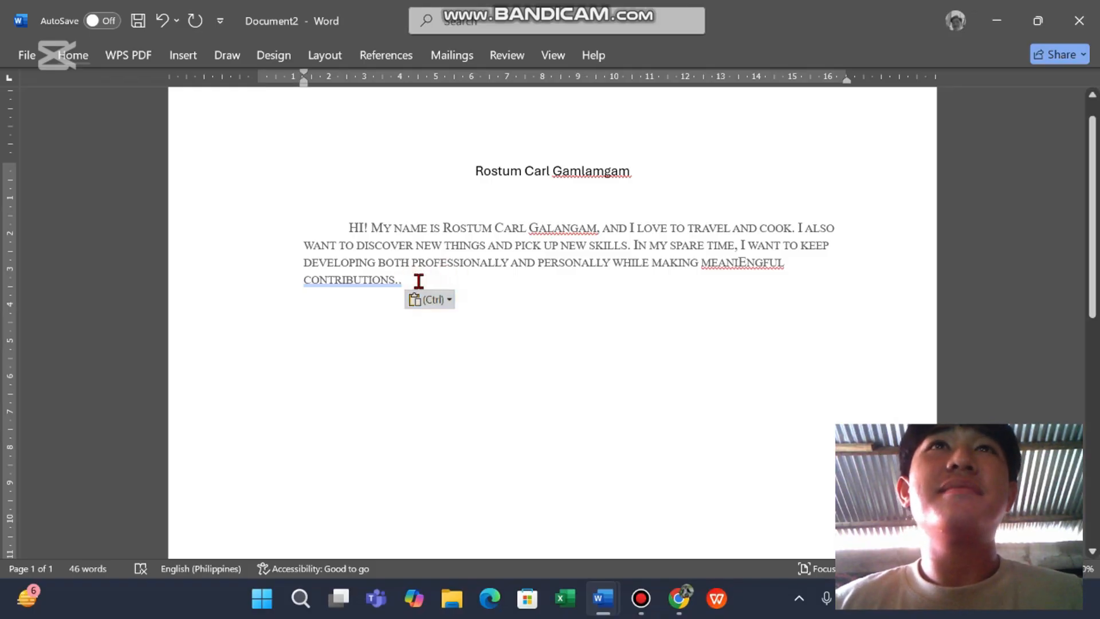
{"action": "left_click", "coordinate": [326, 308]}
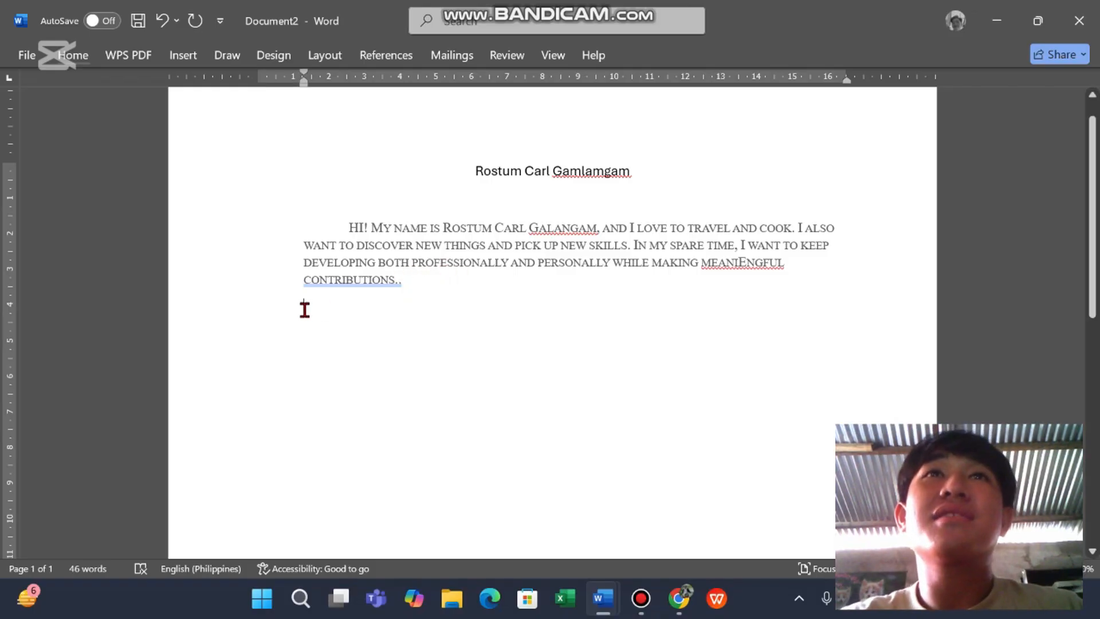
{"action": "right_click", "coordinate": [304, 309]}
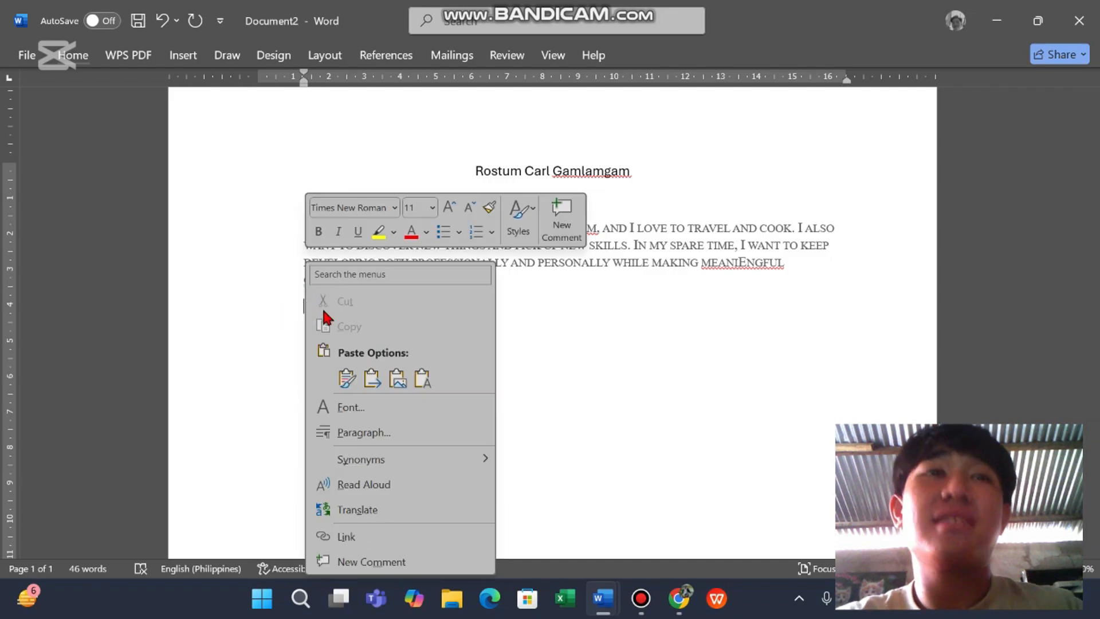
{"action": "left_click", "coordinate": [356, 379]}
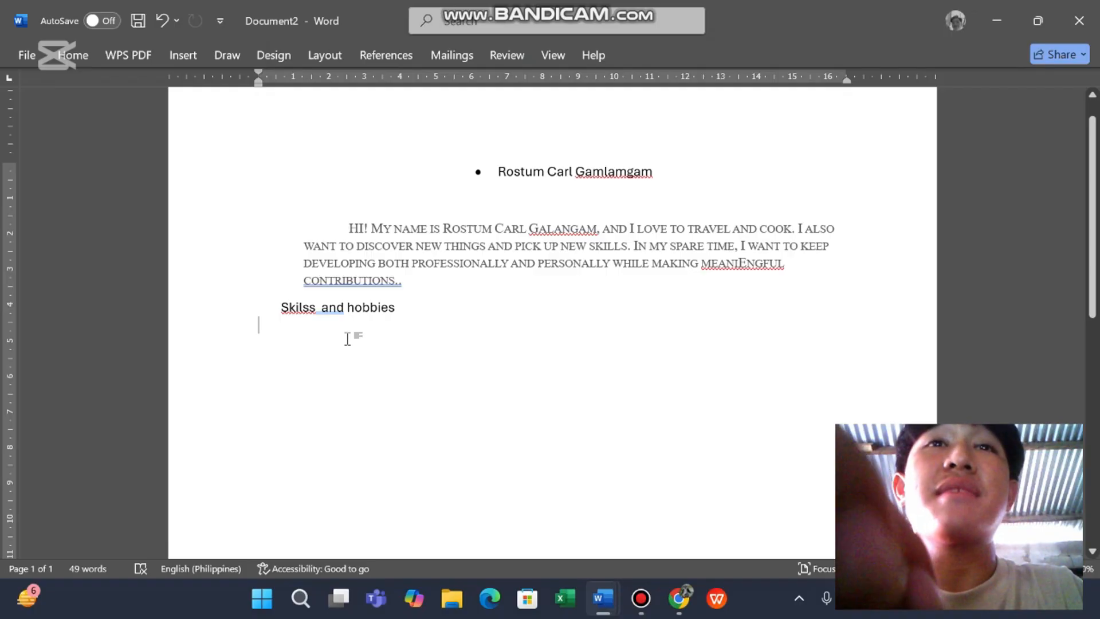
Start an indented bulleted list on the empty line below the "Skilss and hobbies" line
{"action": "key", "text": "ctrl+z"}
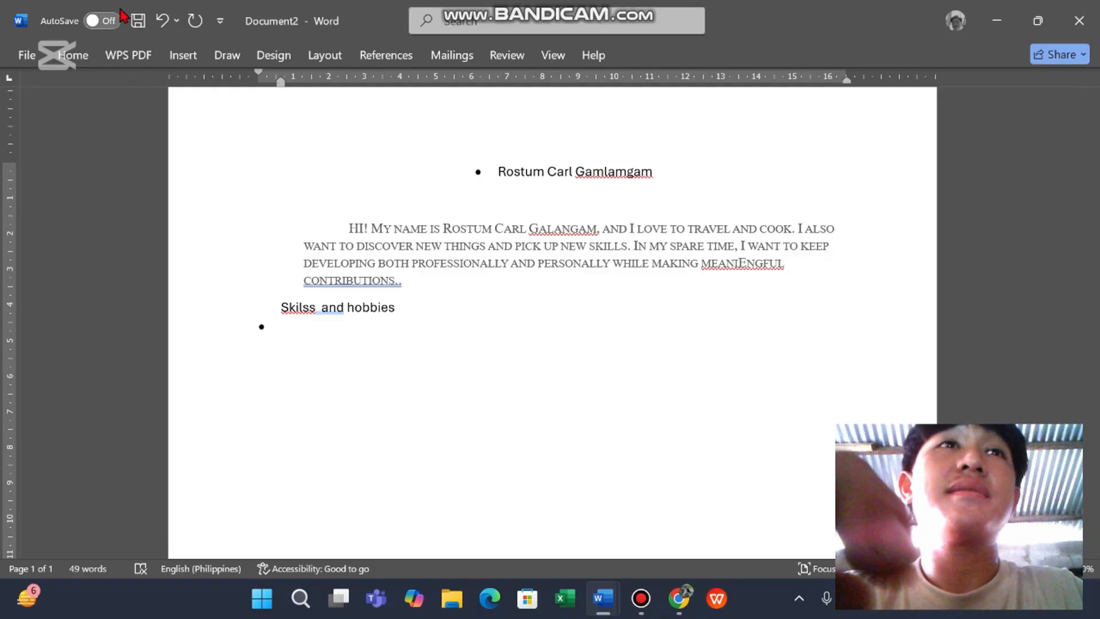
{"action": "left_click", "coordinate": [81, 58]}
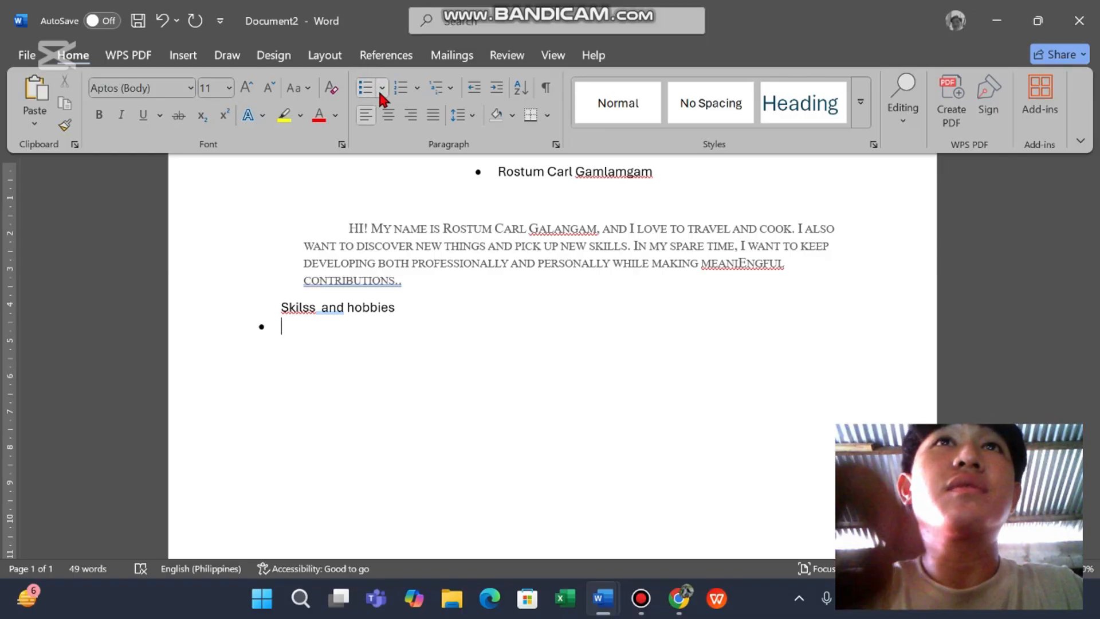
{"action": "left_click", "coordinate": [365, 88]}
{"action": "left_click", "coordinate": [364, 88]}
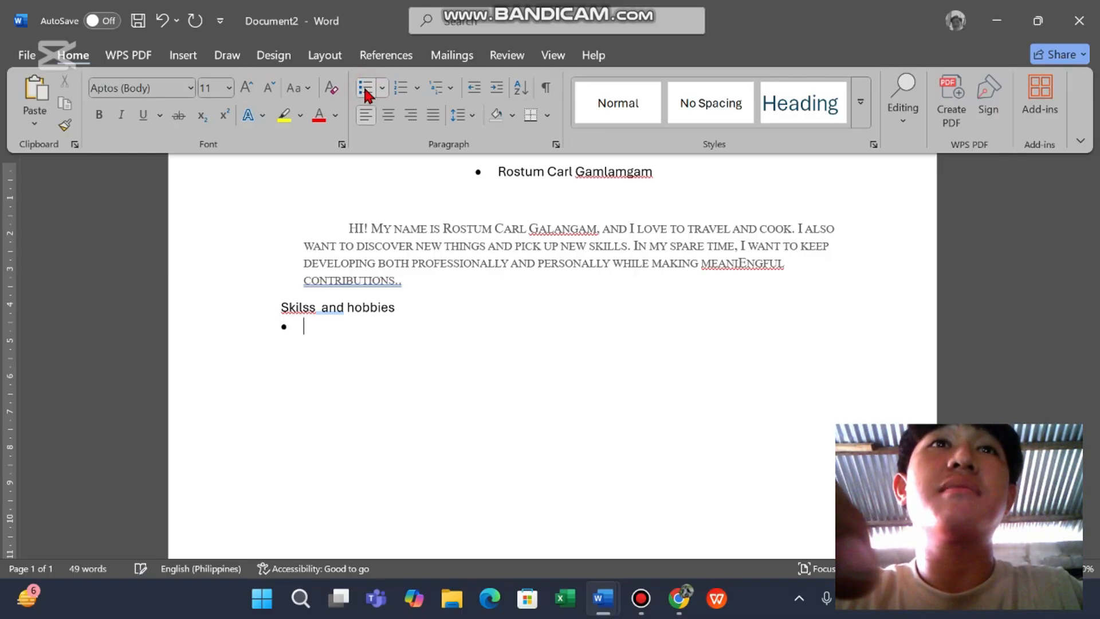
{"action": "left_click", "coordinate": [365, 88]}
{"action": "left_click", "coordinate": [365, 88]}
{"action": "left_click", "coordinate": [365, 87]}
{"action": "left_click", "coordinate": [365, 87]}
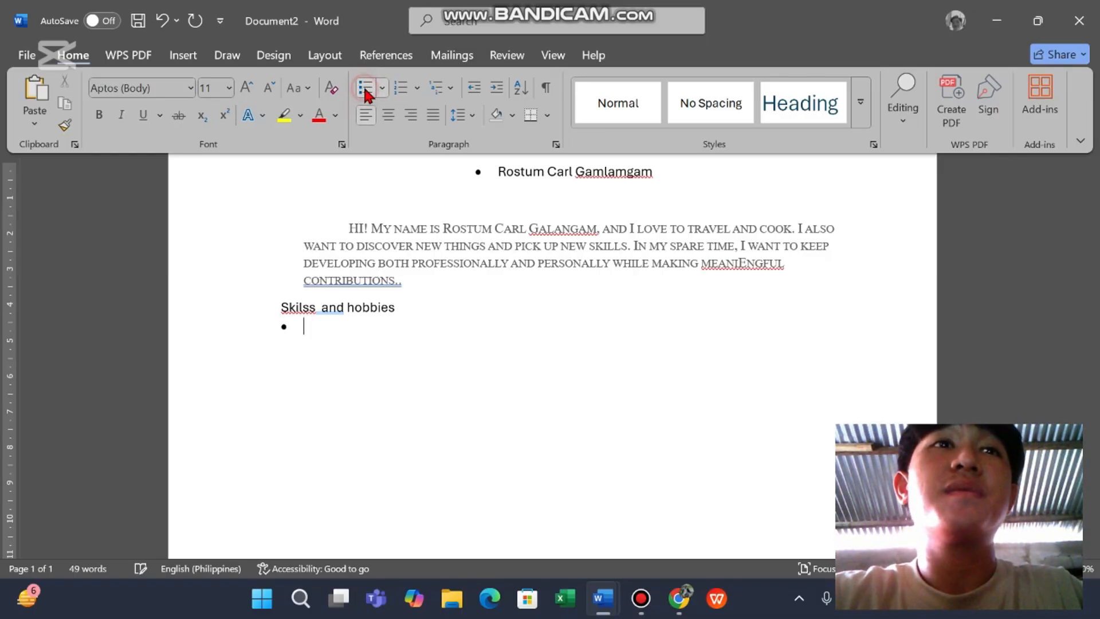
{"action": "left_click", "coordinate": [315, 330]}
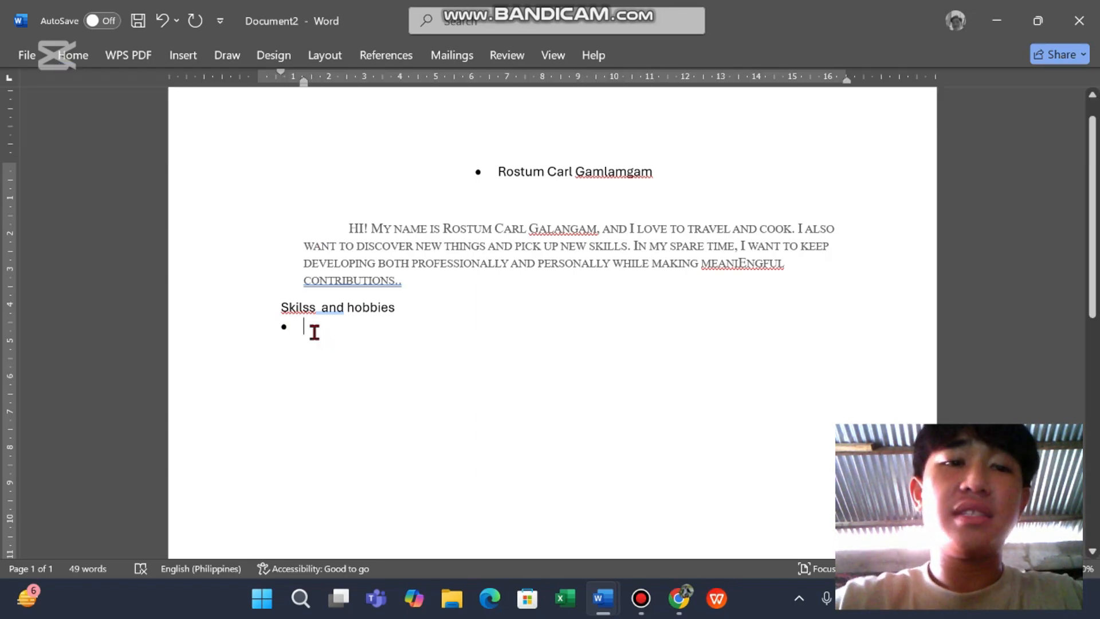
Enter "Fashiioon" and "Cycling" as the first two bullet items under the skills and hobbies line
{"action": "type", "text": "fasa"}
{"action": "key", "text": "BackSpace"}
{"action": "key", "text": "BackSpace"}
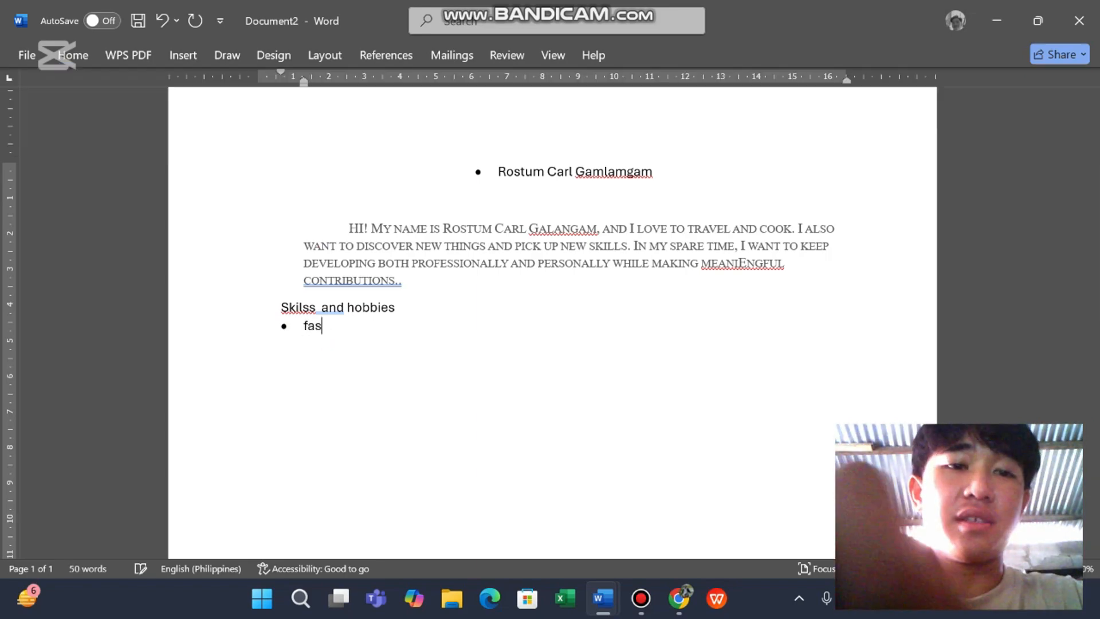
{"action": "type", "text": "shiioon"}
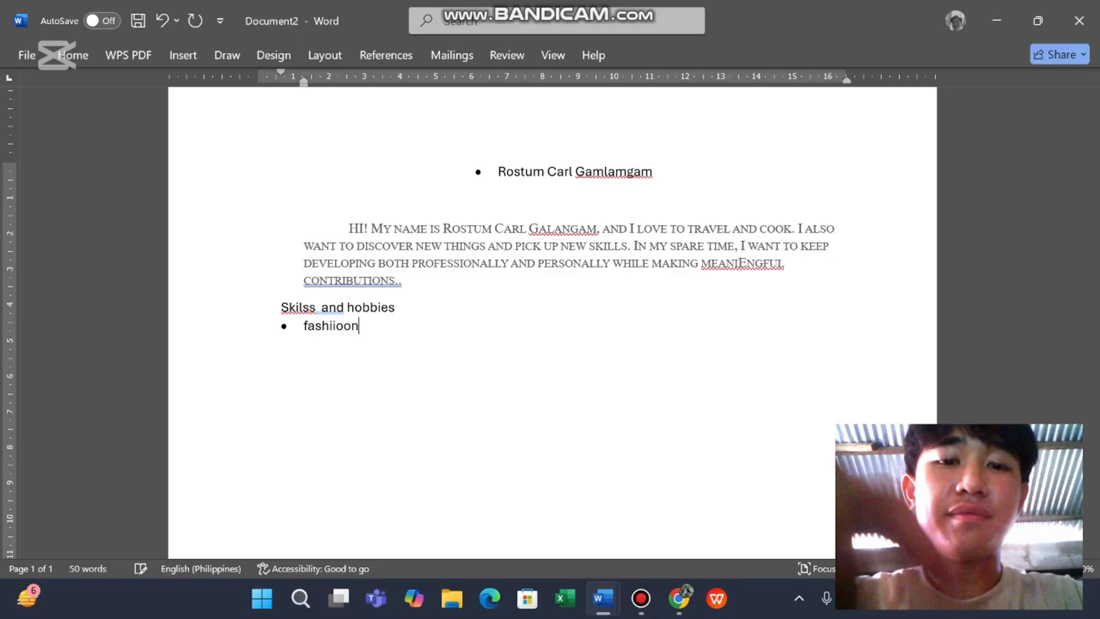
{"action": "key", "text": "Return"}
{"action": "type", "text": "c"}
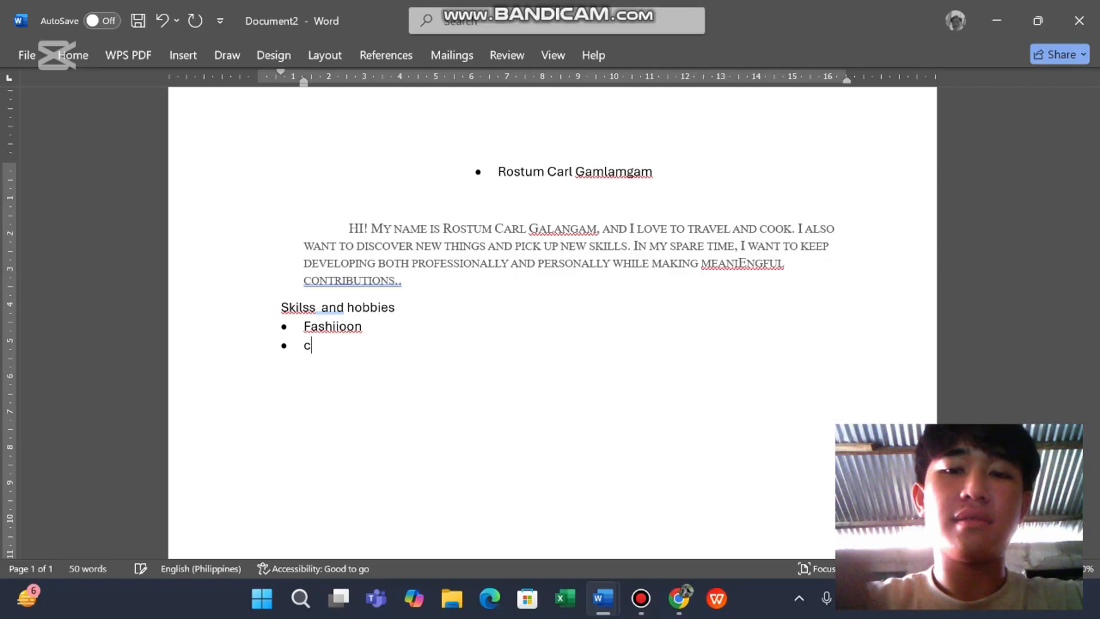
{"action": "type", "text": "ycling"}
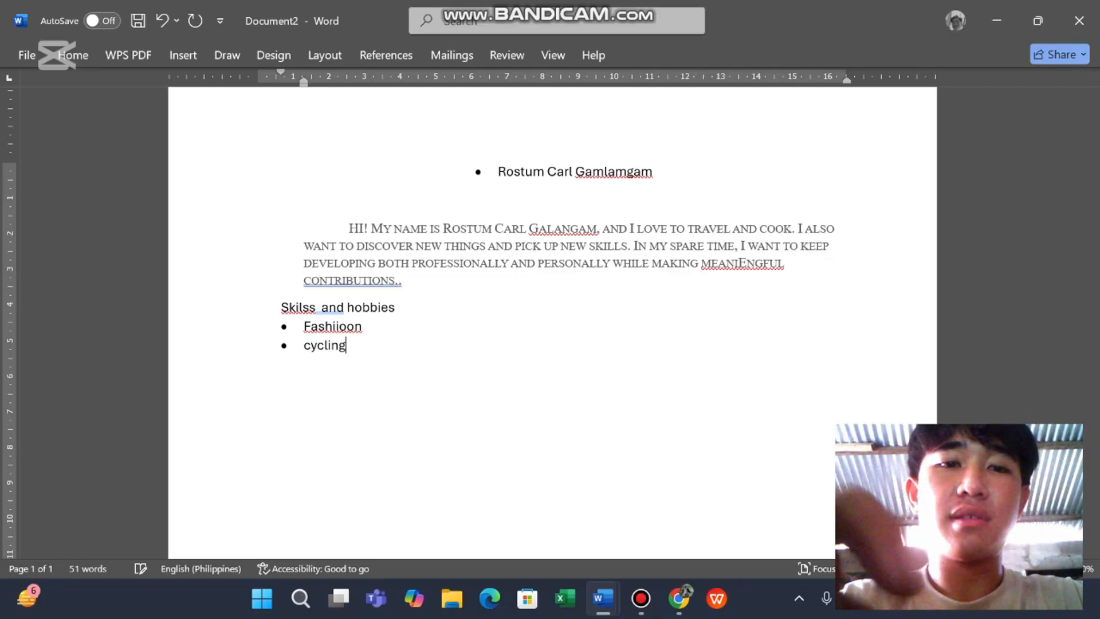
Add "Traaveller" and "Gamer" as the third and fourth bullet items of the list
{"action": "key", "text": "Return"}
{"action": "type", "text": "traave"}
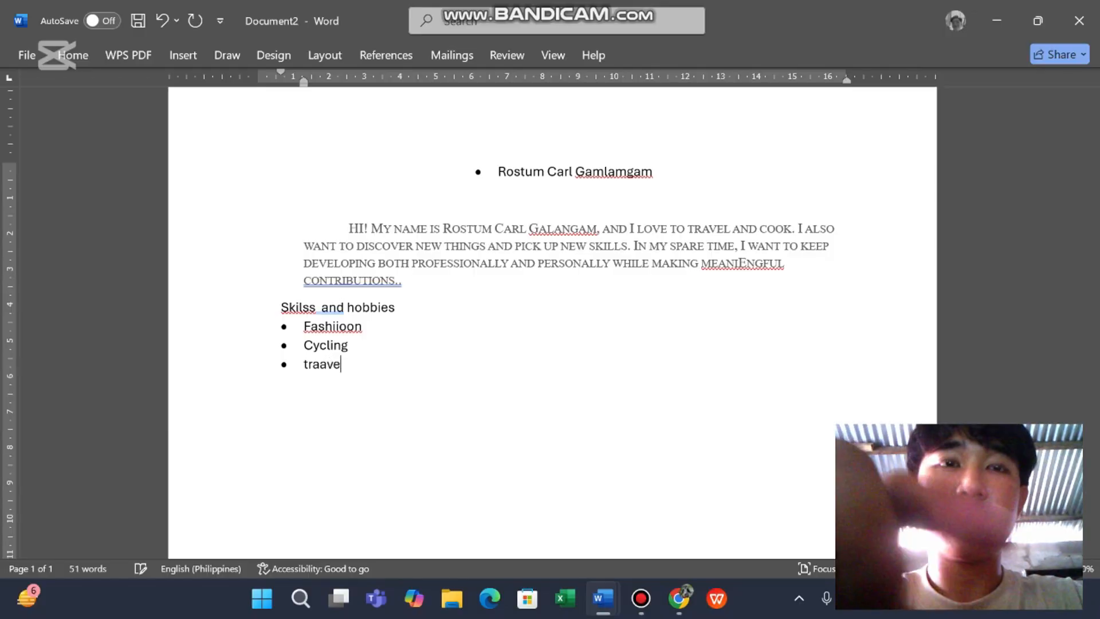
{"action": "type", "text": "ller"}
{"action": "key", "text": "Return"}
{"action": "type", "text": "gam"}
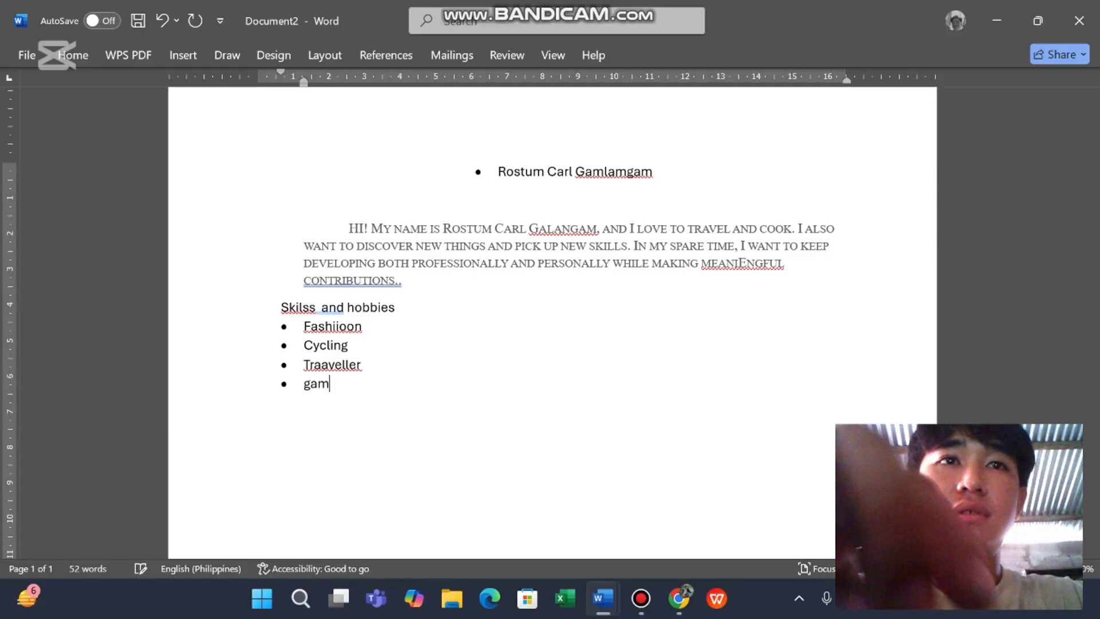
{"action": "type", "text": "er"}
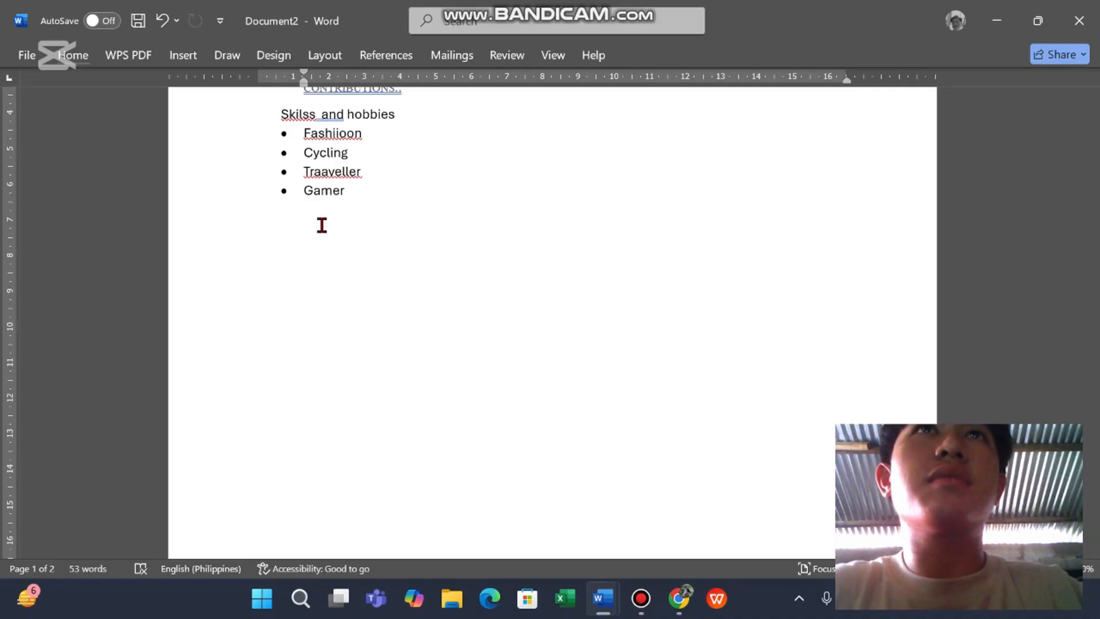
Insert the picture d47c7b03-6f74-4721-8c64-4ea585bcb064 from this device below the bulleted list and delete it again
{"action": "key", "text": "alt"}
{"action": "key", "text": "n"}
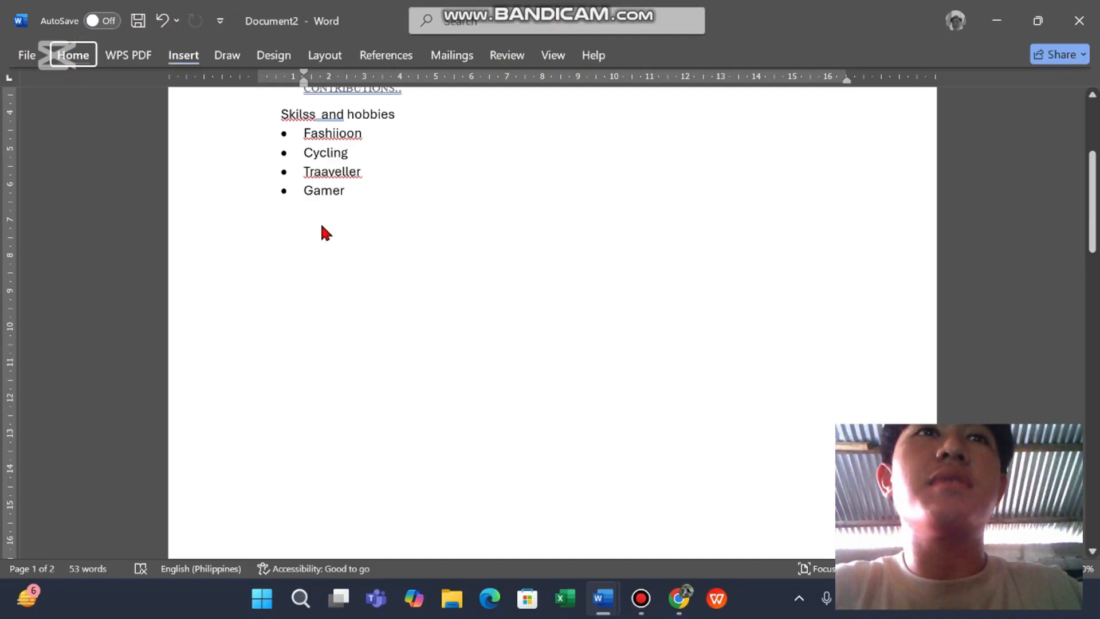
{"action": "key", "text": "p"}
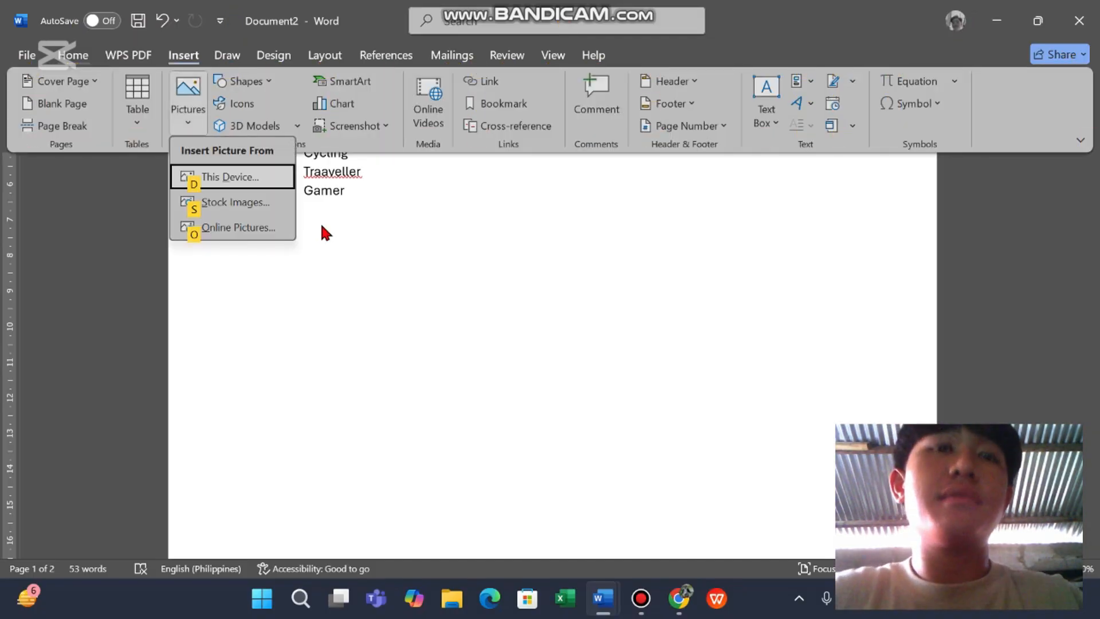
{"action": "key", "text": "d"}
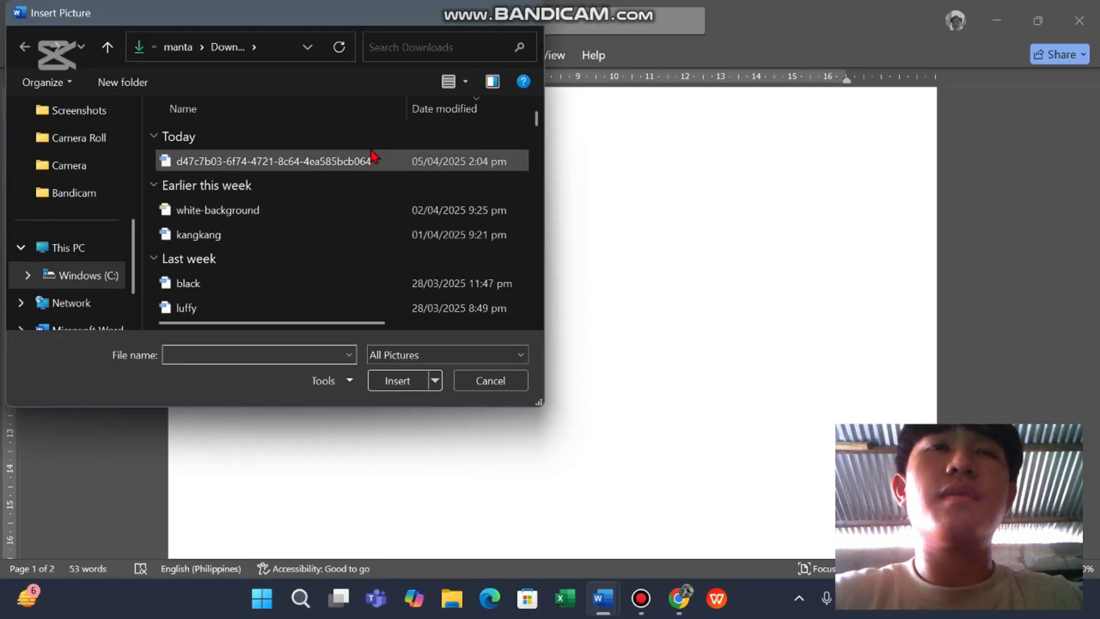
{"action": "left_click", "coordinate": [291, 162]}
{"action": "left_click", "coordinate": [391, 381]}
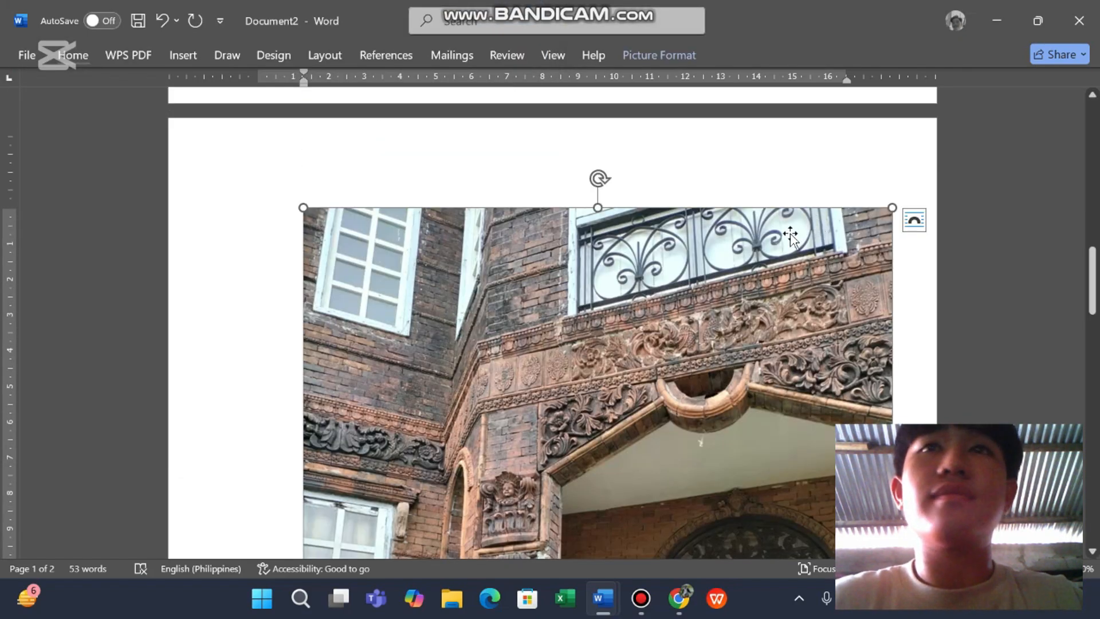
{"action": "scroll", "coordinate": [491, 233], "scroll_direction": "up", "scroll_amount": 2}
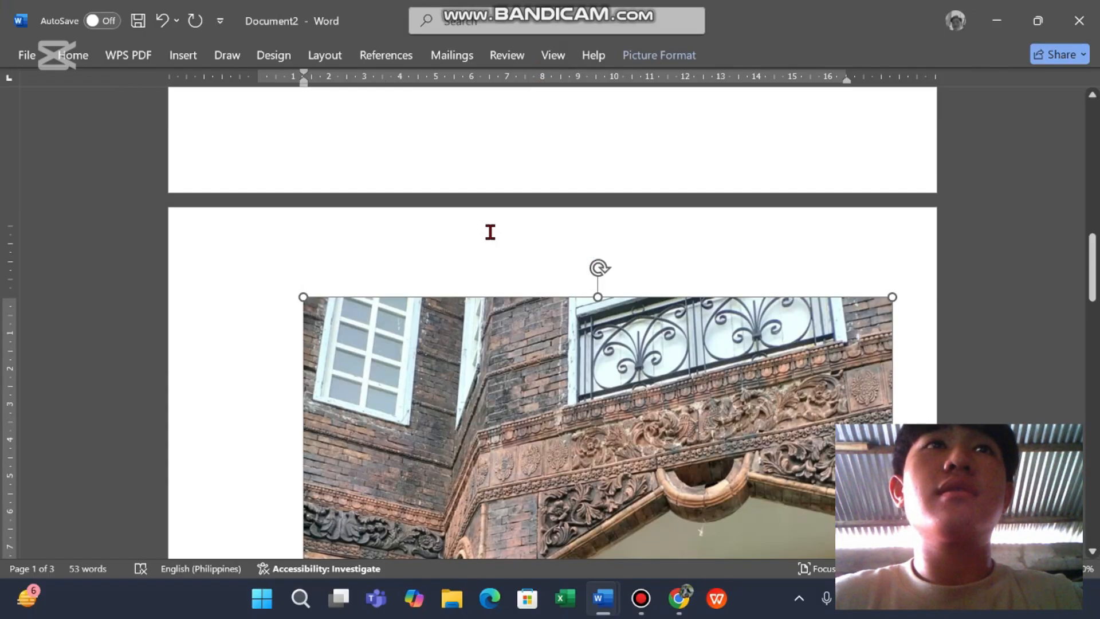
{"action": "key", "text": "Delete"}
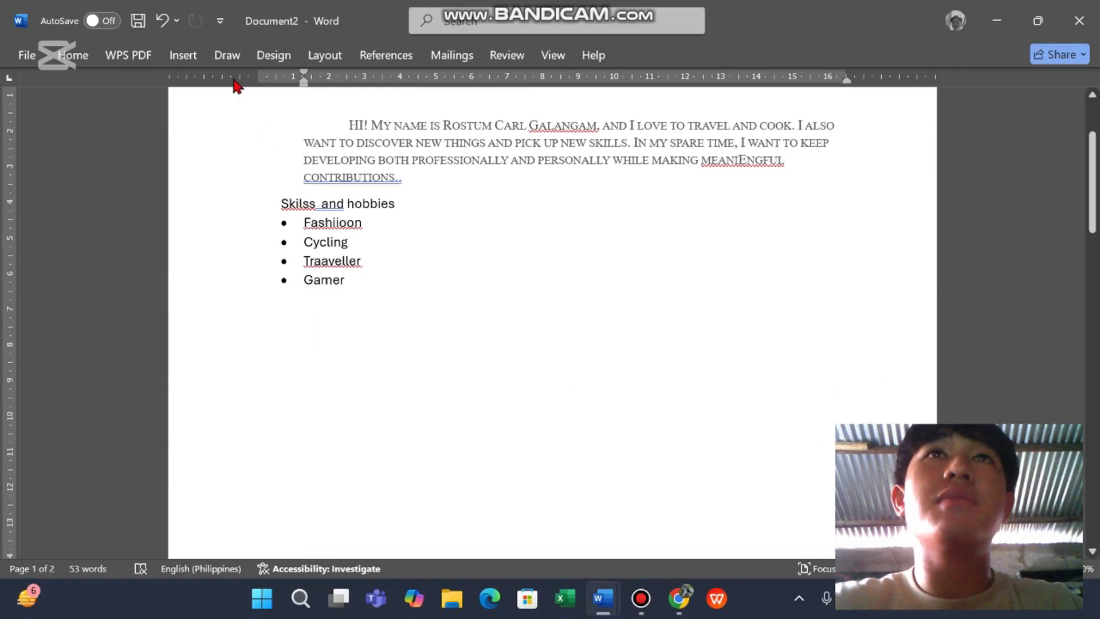
Insert the picture d47c7b03-6f74-4721-8c64-4ea585bcb064 from this device below the bulleted list and shrink it to about 3 cm wide
{"action": "left_click", "coordinate": [182, 56]}
{"action": "left_click", "coordinate": [192, 87]}
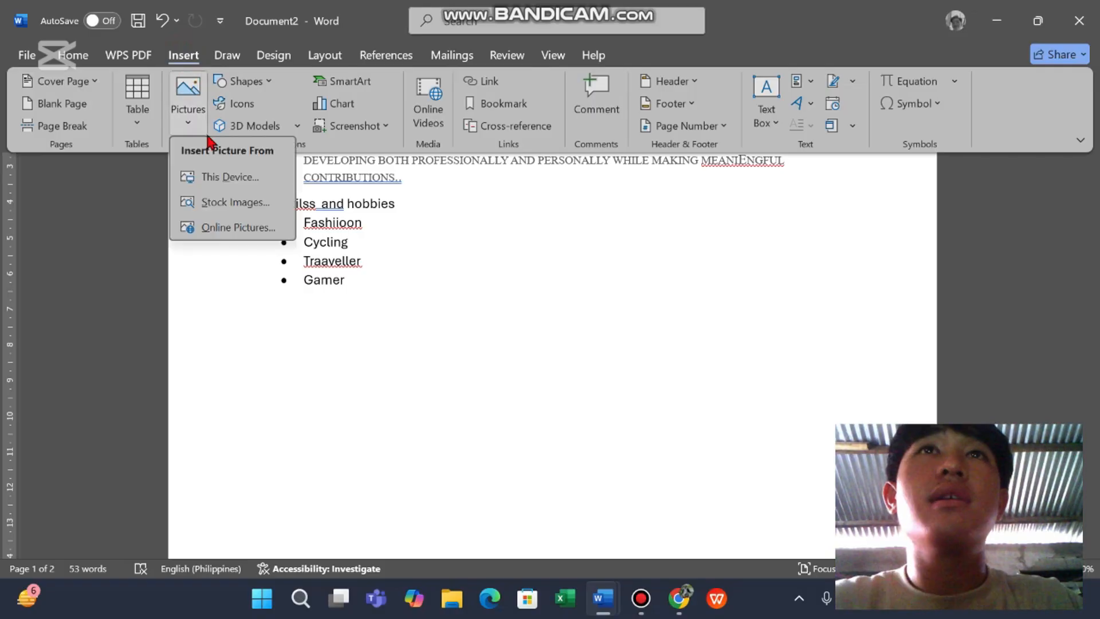
{"action": "left_click", "coordinate": [216, 175]}
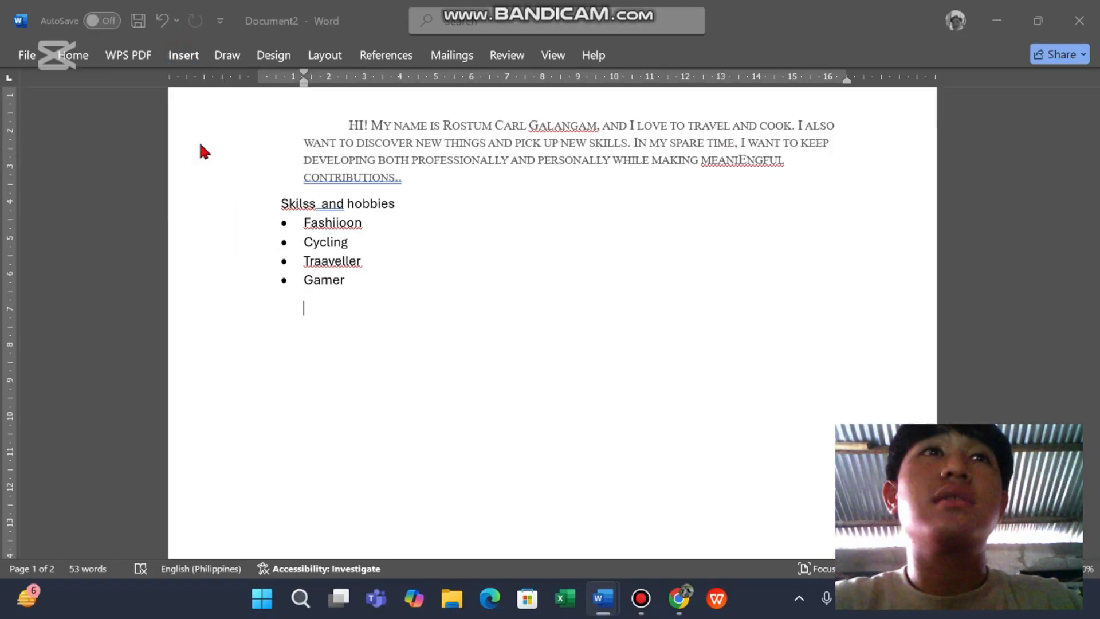
{"action": "left_click", "coordinate": [225, 155]}
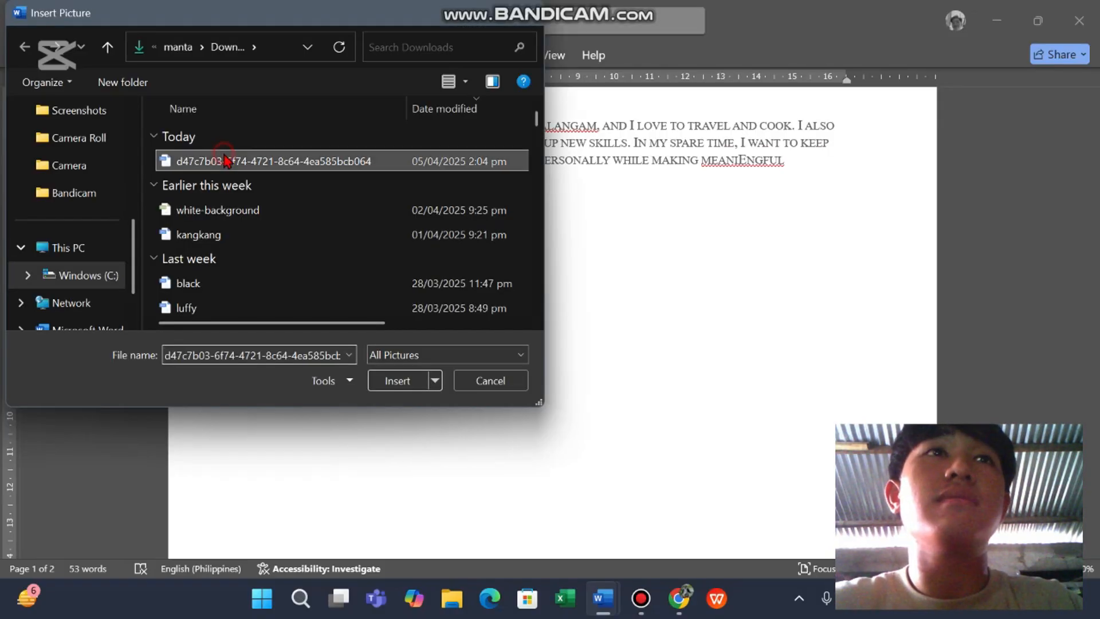
{"action": "left_click", "coordinate": [412, 381]}
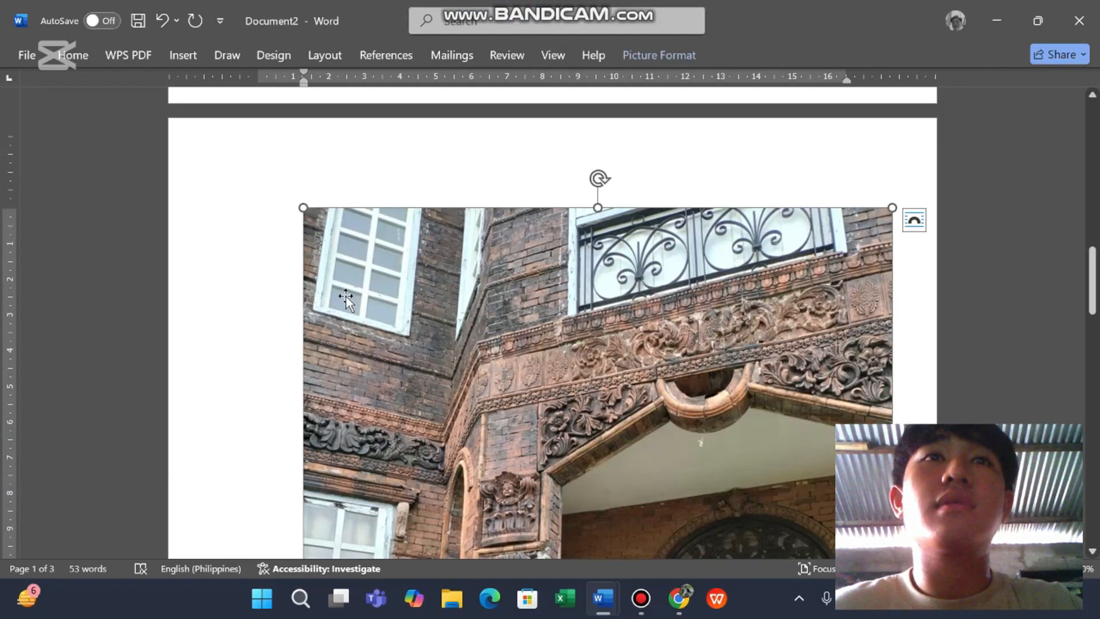
{"action": "scroll", "coordinate": [483, 307], "scroll_direction": "up", "scroll_amount": 2}
{"action": "scroll", "coordinate": [483, 306], "scroll_direction": "down", "scroll_amount": 6}
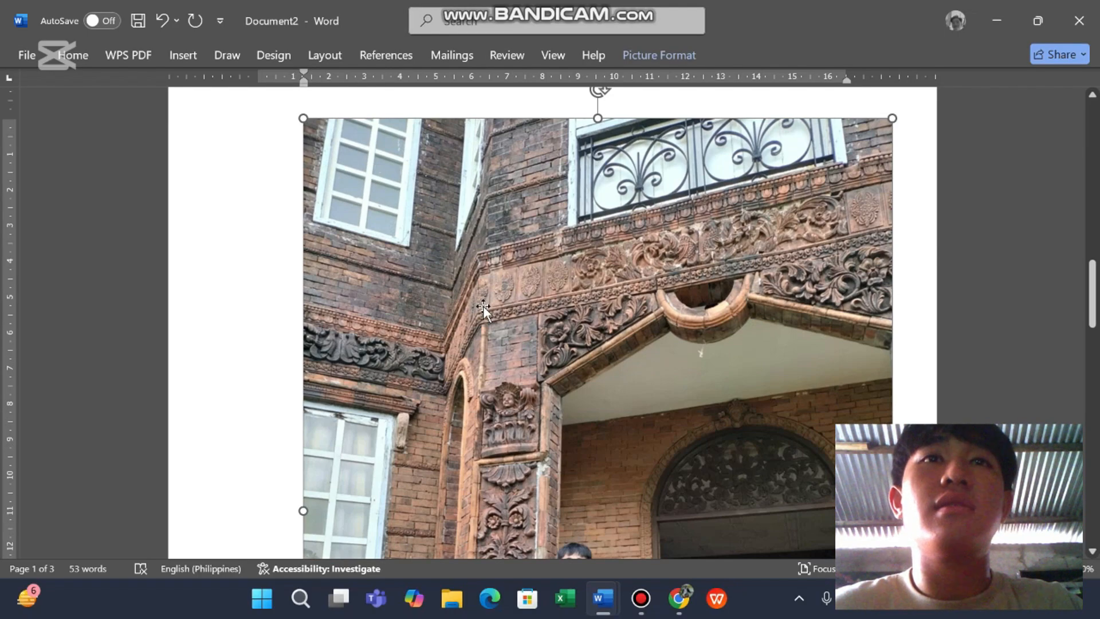
{"action": "scroll", "coordinate": [478, 294], "scroll_direction": "down", "scroll_amount": 4}
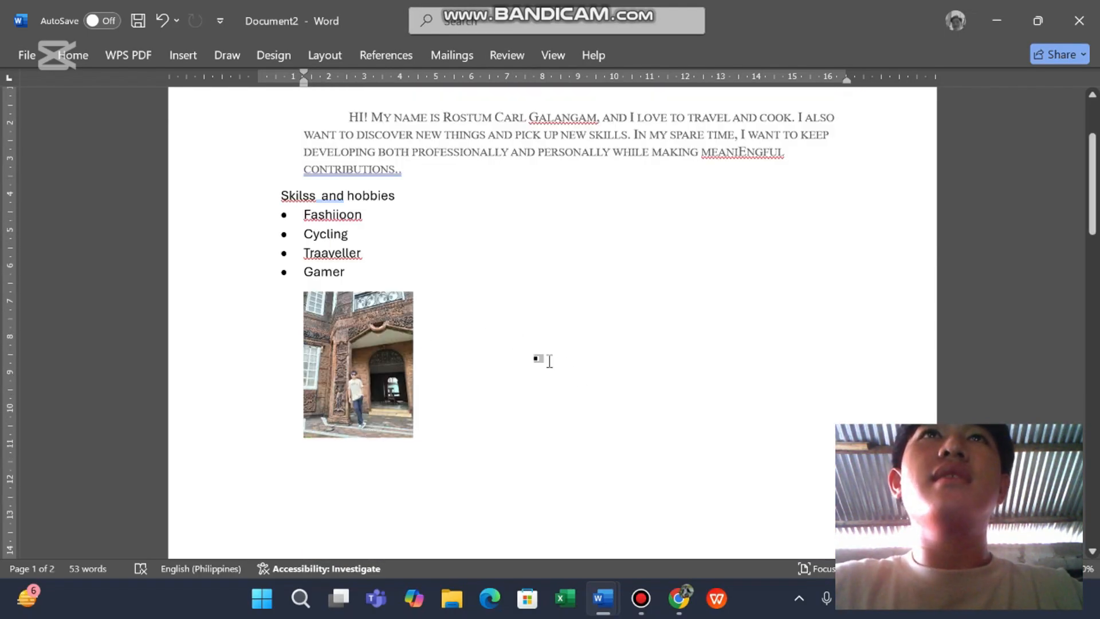
Set the text wrapping of the picture below the list to In Front of Text
{"action": "left_click", "coordinate": [402, 374]}
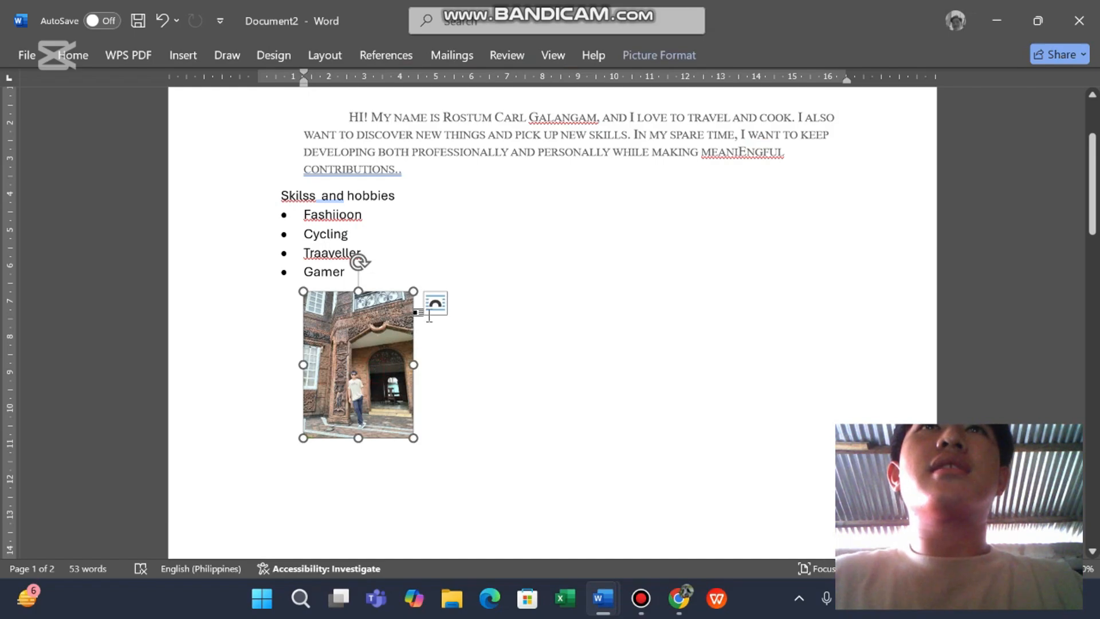
{"action": "left_click", "coordinate": [442, 309]}
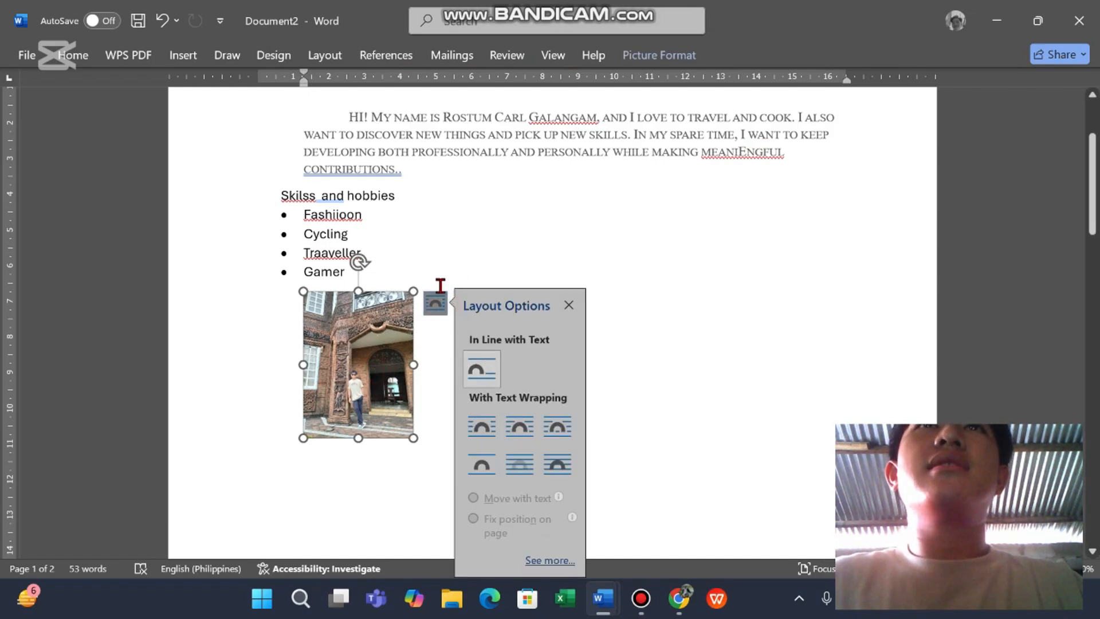
{"action": "left_click", "coordinate": [559, 465]}
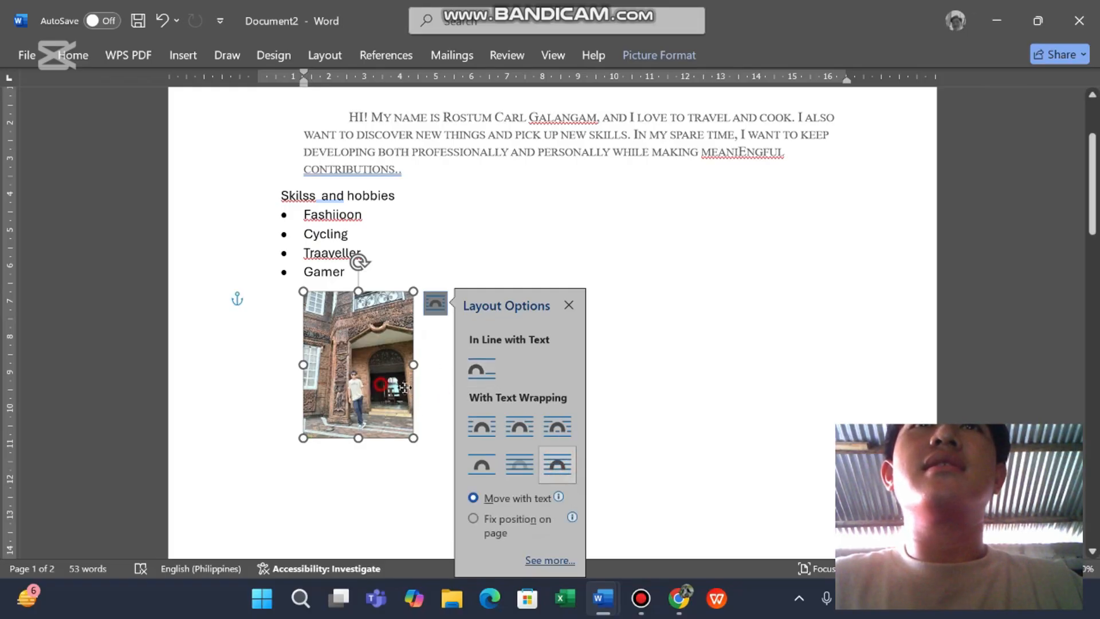